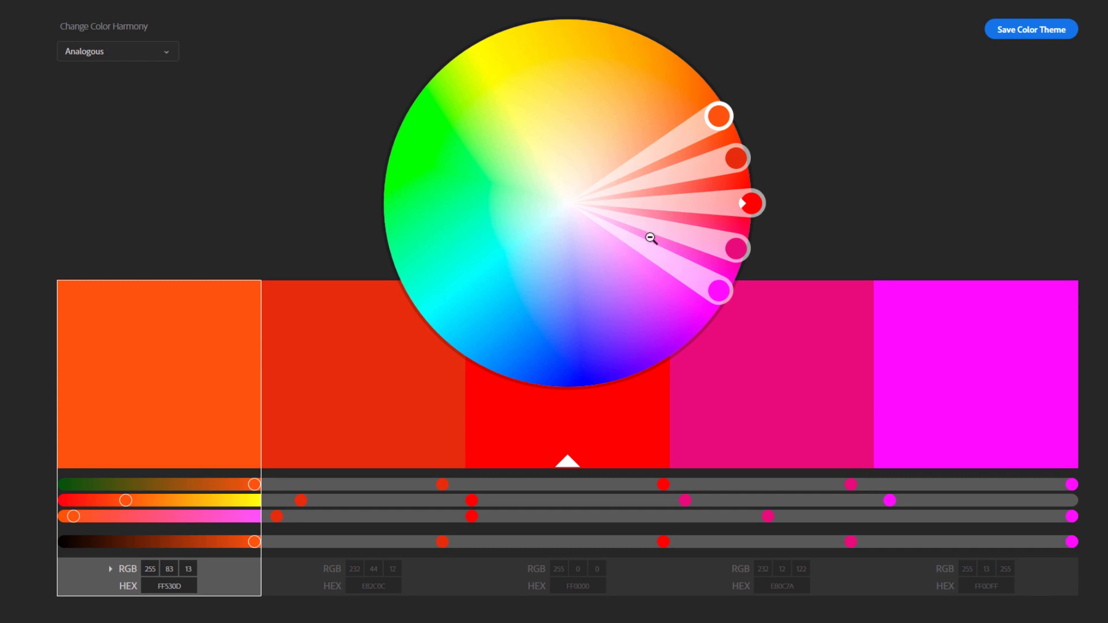
Step: Rotate the Analogous base colour toward blue, giving a 0B17FF-to-0BFFE5 palette around base 0293FF
{"action": "left_click", "coordinate": [574, 258]}
{"action": "left_click", "coordinate": [583, 208]}
{"action": "left_click", "coordinate": [719, 292]}
{"action": "left_click_drag", "start_coordinate": [750, 203], "coordinate": [482, 364]}
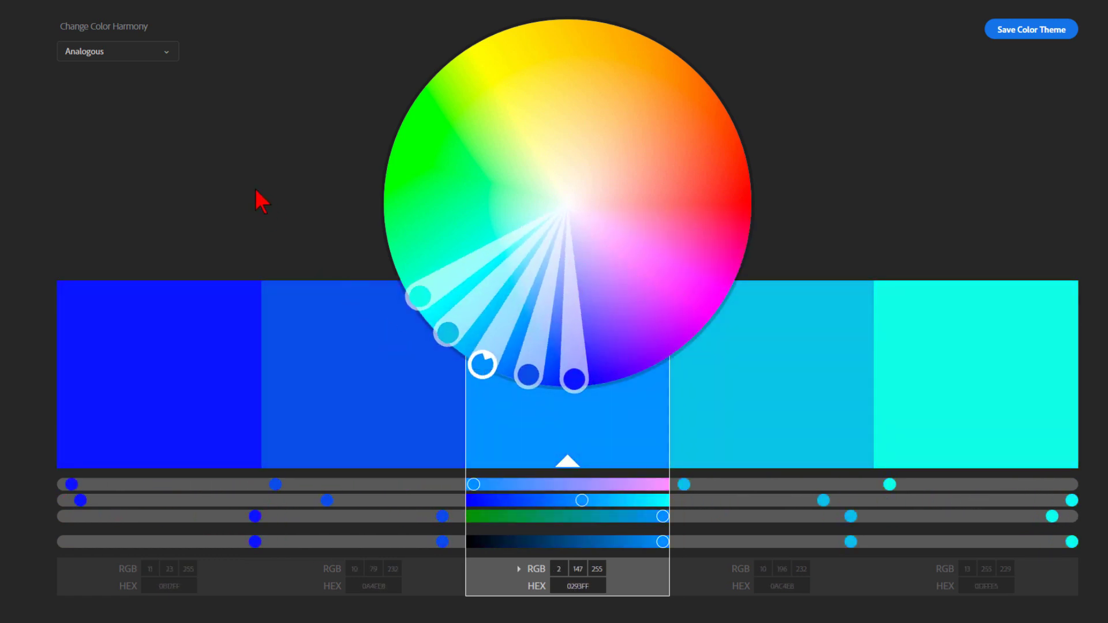
Step: Try the Triad harmony rule, then settle on Shades for a palette of blue shades
{"action": "left_click", "coordinate": [173, 57]}
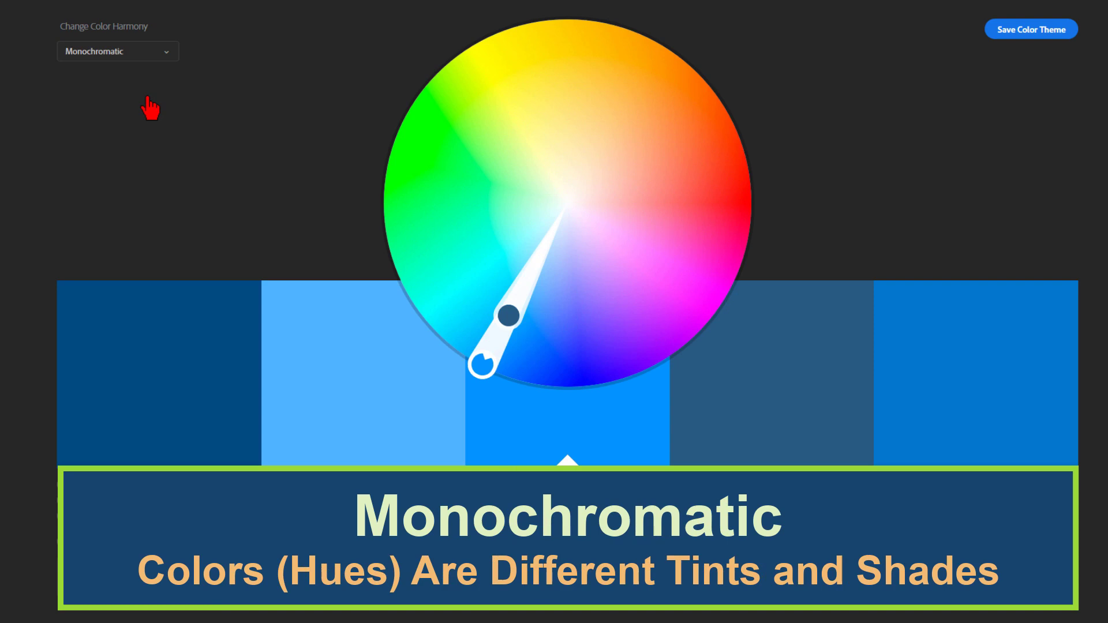
{"action": "left_click", "coordinate": [162, 57]}
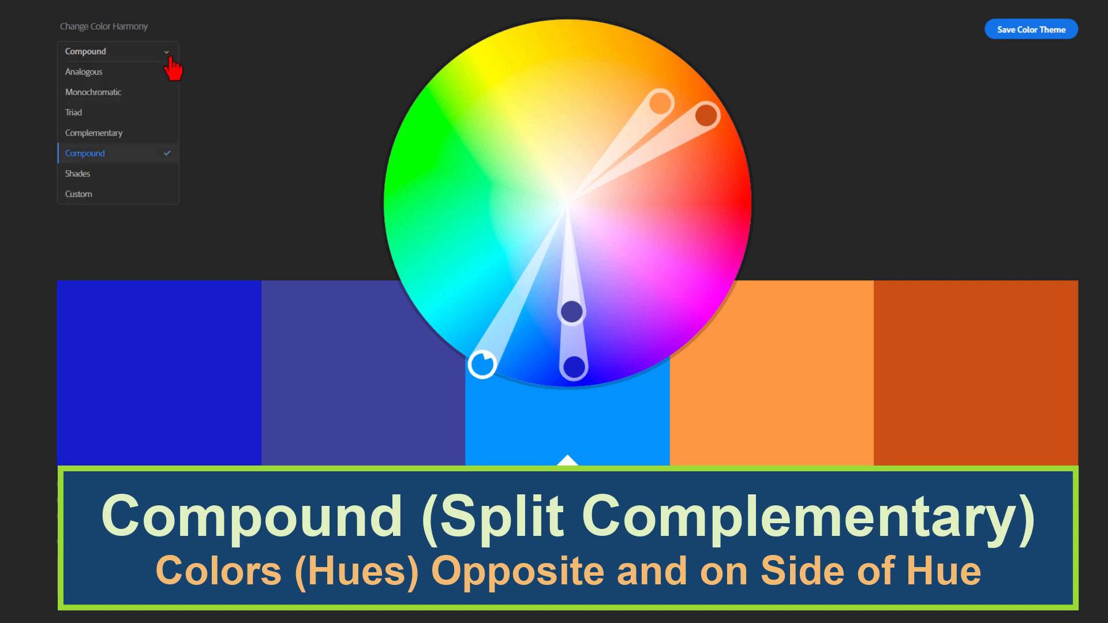
{"action": "left_click", "coordinate": [144, 187]}
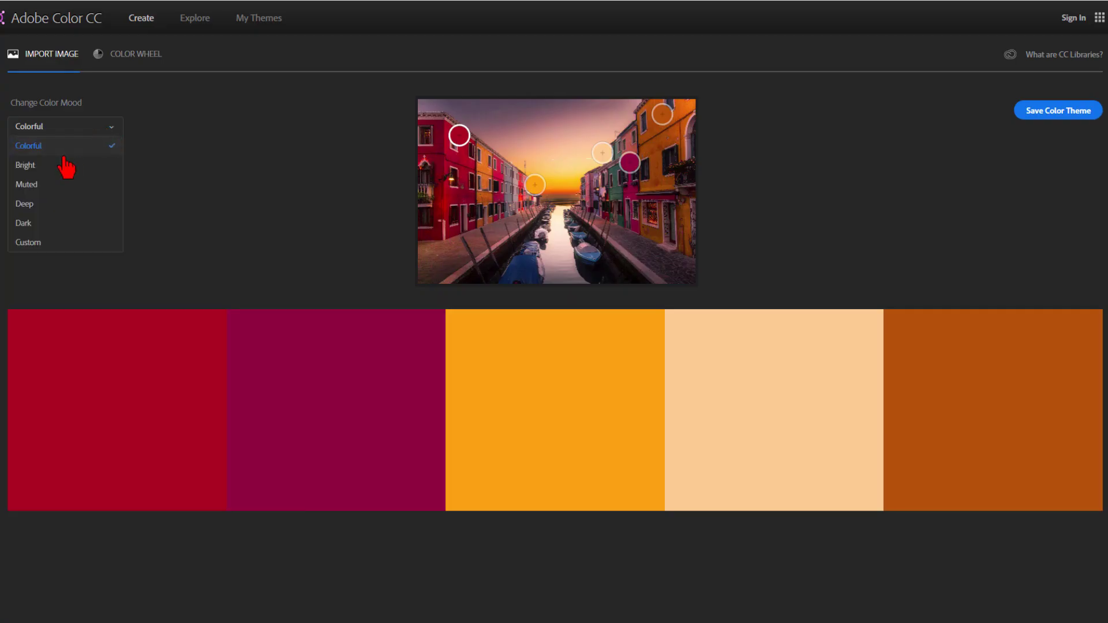
Step: Cycle the colour mood through Bright, Muted, Deep and Dark, then return to Colorful
{"action": "left_click", "coordinate": [58, 165]}
{"action": "left_click", "coordinate": [110, 132]}
{"action": "left_click", "coordinate": [44, 182]}
{"action": "left_click", "coordinate": [105, 132]}
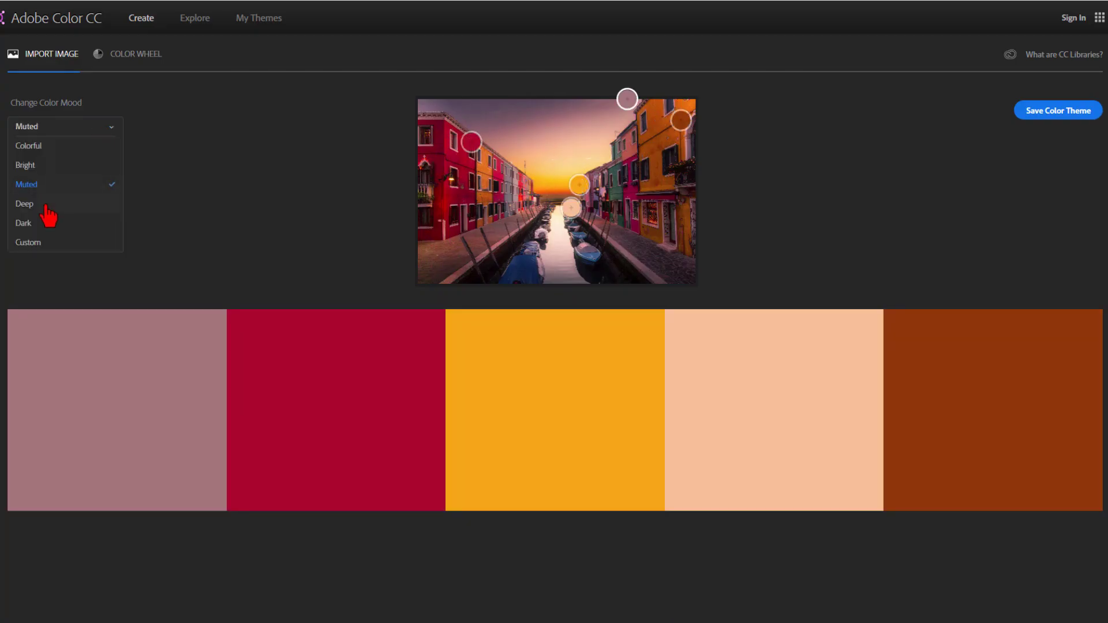
{"action": "left_click", "coordinate": [43, 204]}
{"action": "left_click", "coordinate": [90, 134]}
{"action": "left_click", "coordinate": [52, 222]}
{"action": "left_click", "coordinate": [84, 132]}
{"action": "left_click", "coordinate": [86, 148]}
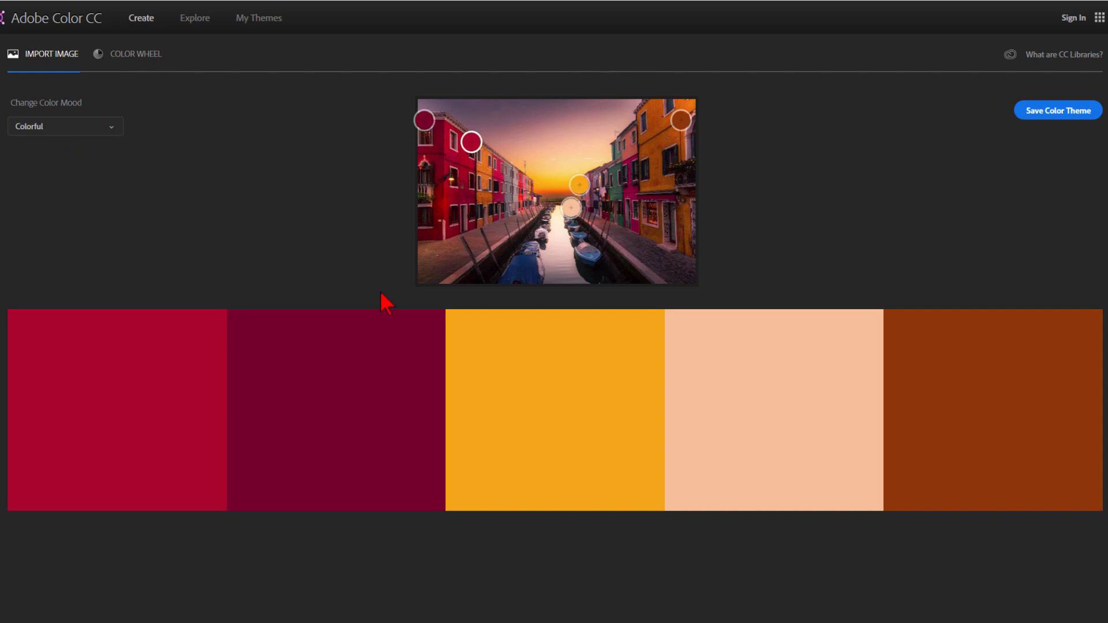
Step: Resample the peach swatch from the sky and begin importing another image
{"action": "left_click", "coordinate": [712, 395]}
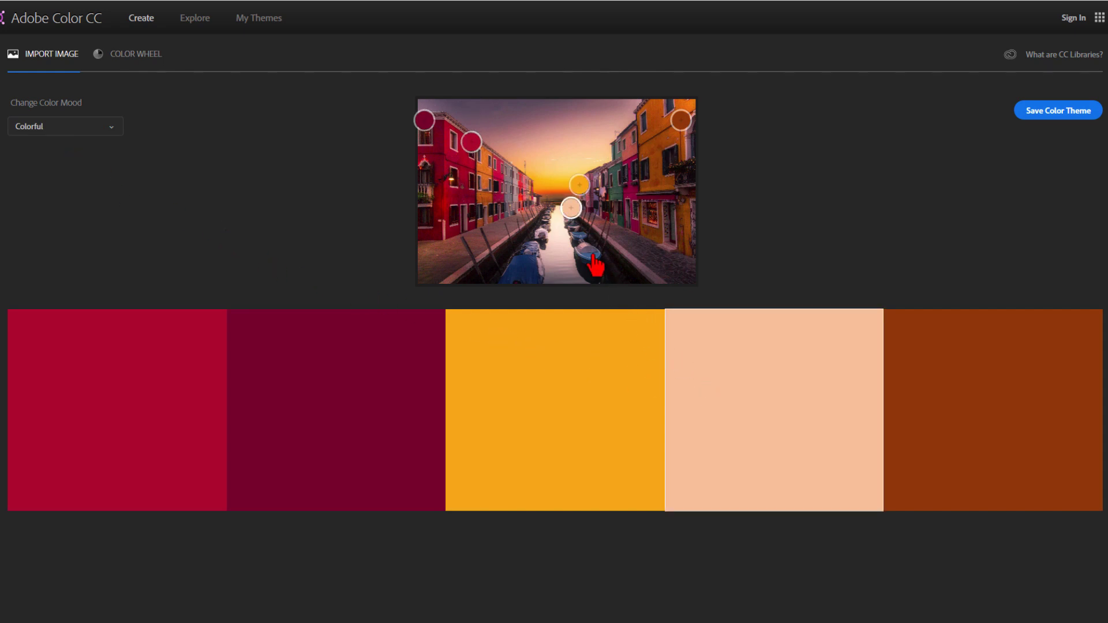
{"action": "left_click_drag", "start_coordinate": [571, 207], "coordinate": [599, 155]}
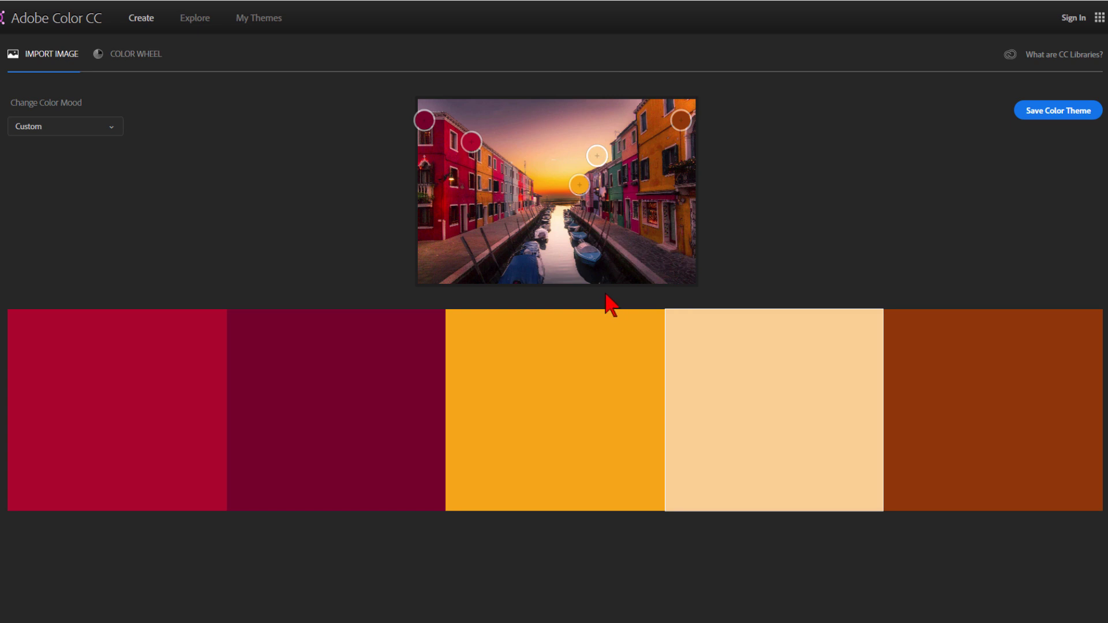
{"action": "left_click", "coordinate": [558, 216]}
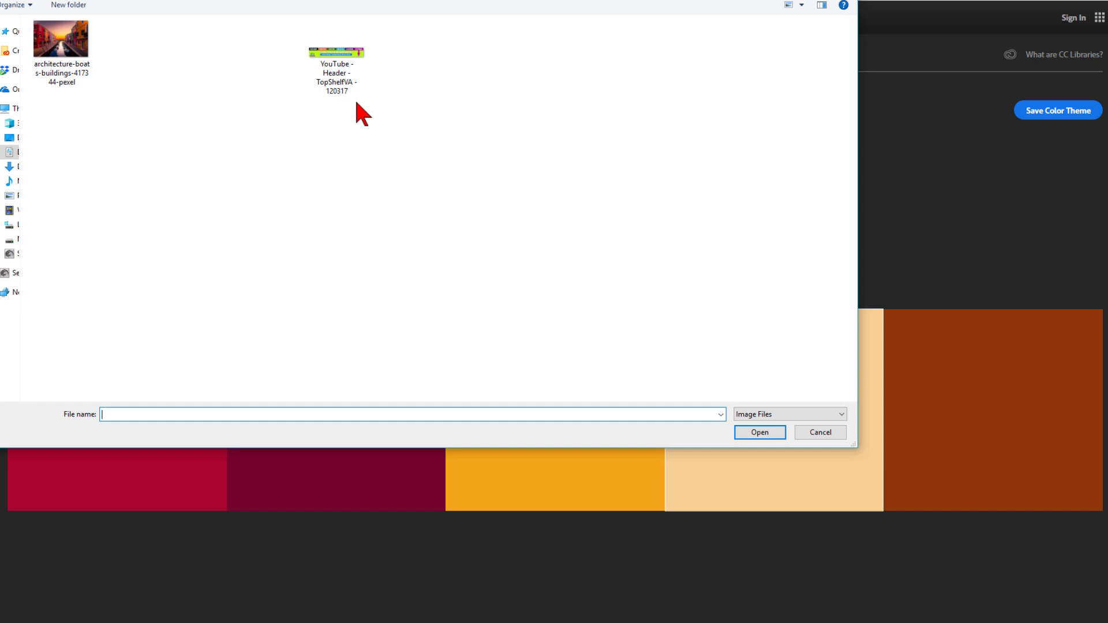
Step: Open the YouTube header image and resample the olive swatch from its blue bar
{"action": "left_click", "coordinate": [347, 56]}
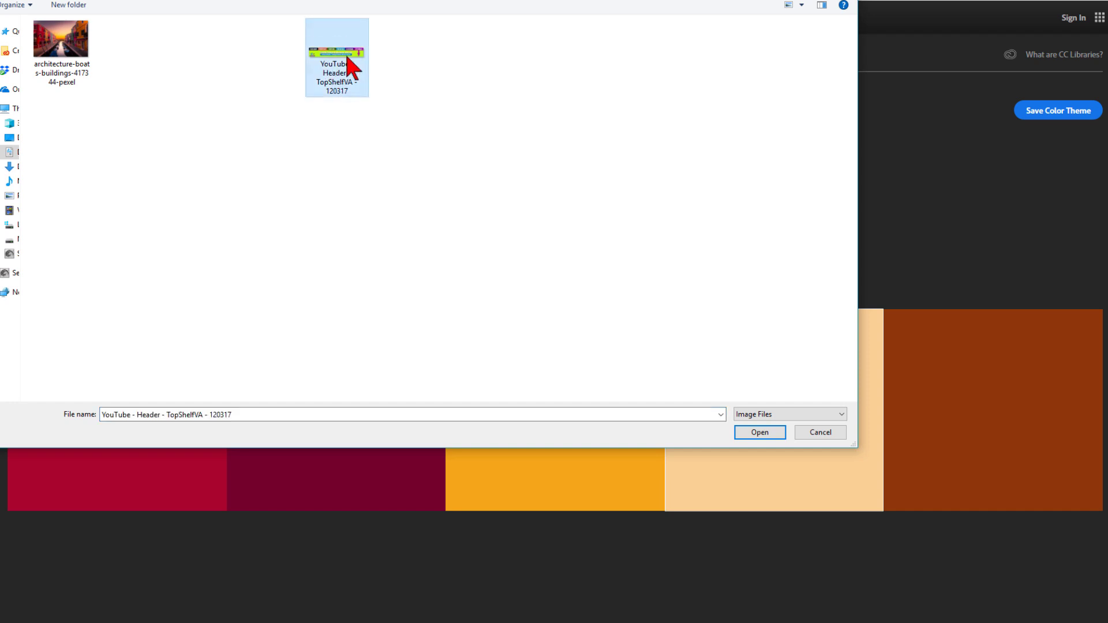
{"action": "double_click", "coordinate": [346, 56]}
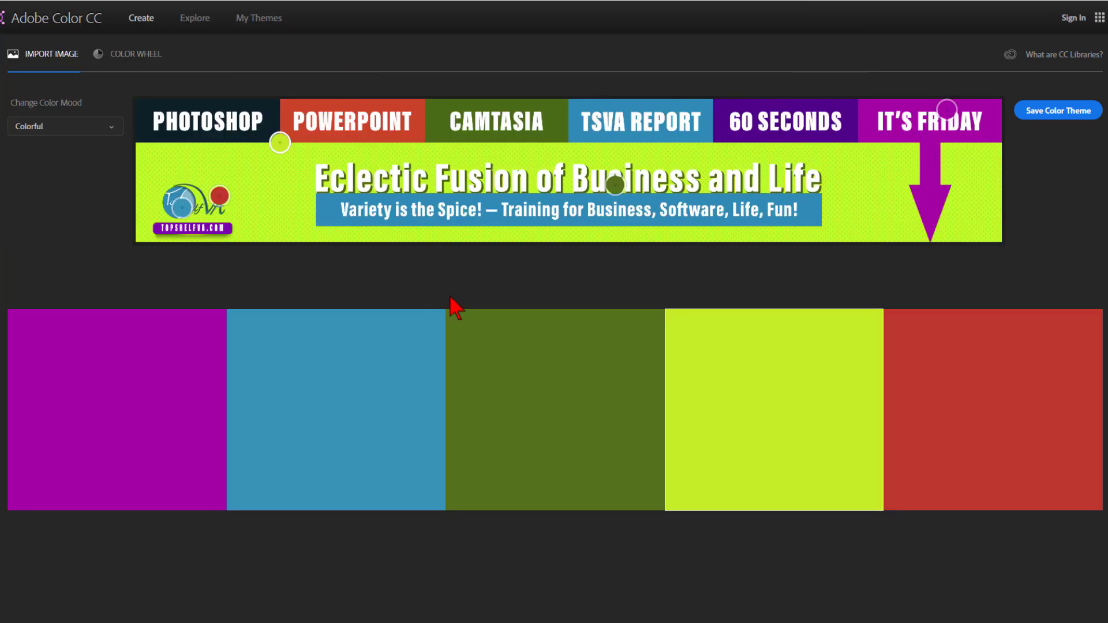
{"action": "left_click", "coordinate": [526, 433]}
{"action": "left_click_drag", "start_coordinate": [614, 190], "coordinate": [616, 198]}
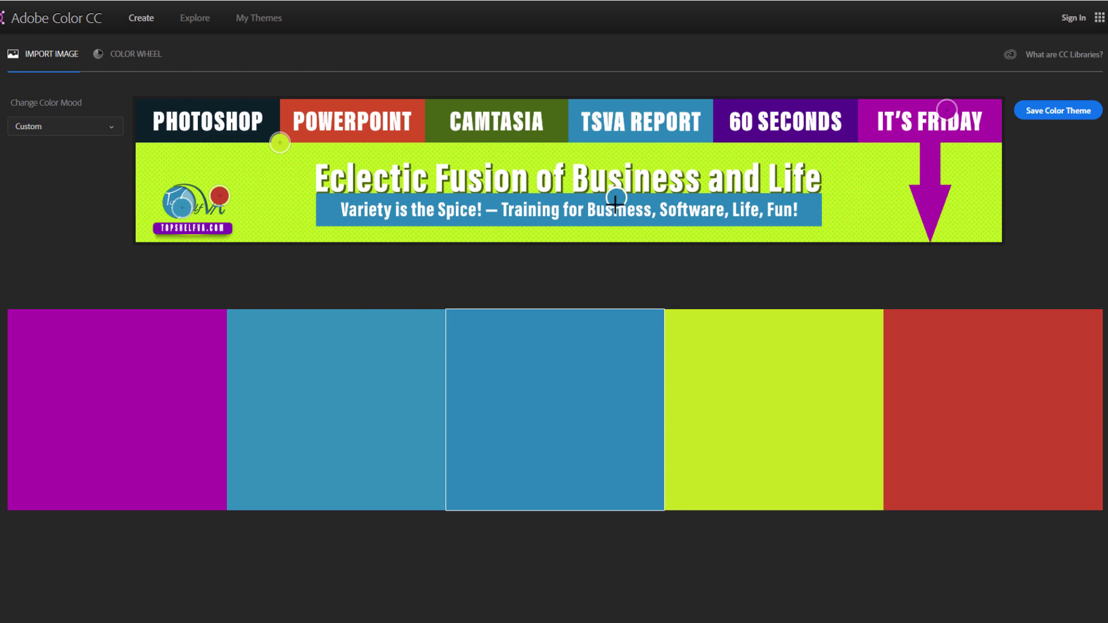
Step: Resample the remaining swatches from the lime background, 60 SECONDS purple bar and light blue logo
{"action": "left_click", "coordinate": [178, 370]}
{"action": "left_click_drag", "start_coordinate": [946, 110], "coordinate": [885, 173]}
{"action": "left_click", "coordinate": [384, 392]}
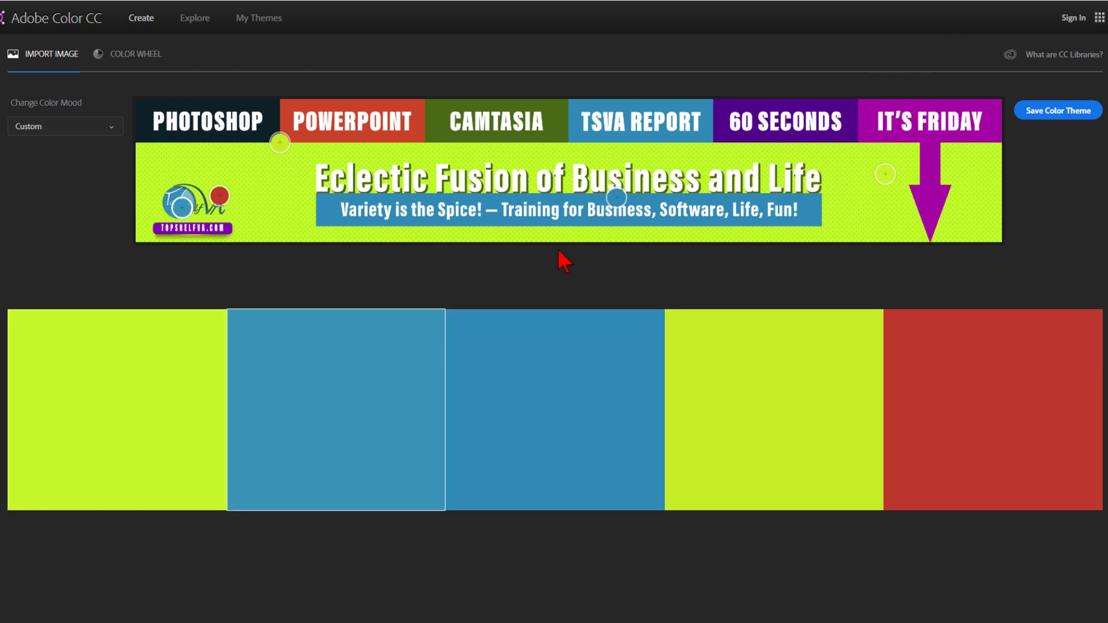
{"action": "left_click_drag", "start_coordinate": [182, 207], "coordinate": [726, 122]}
{"action": "left_click", "coordinate": [762, 346]}
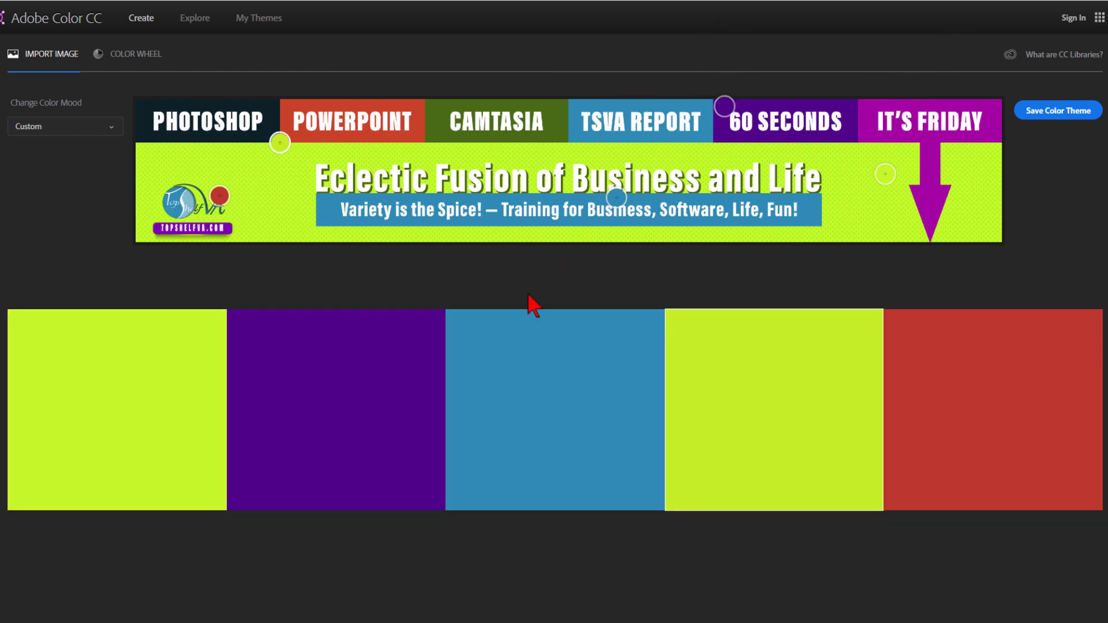
{"action": "mouse_move", "coordinate": [280, 143]}
{"action": "left_mouse_down"}
{"action": "mouse_move", "coordinate": [225, 191]}
{"action": "mouse_move", "coordinate": [187, 196]}
{"action": "left_mouse_up"}
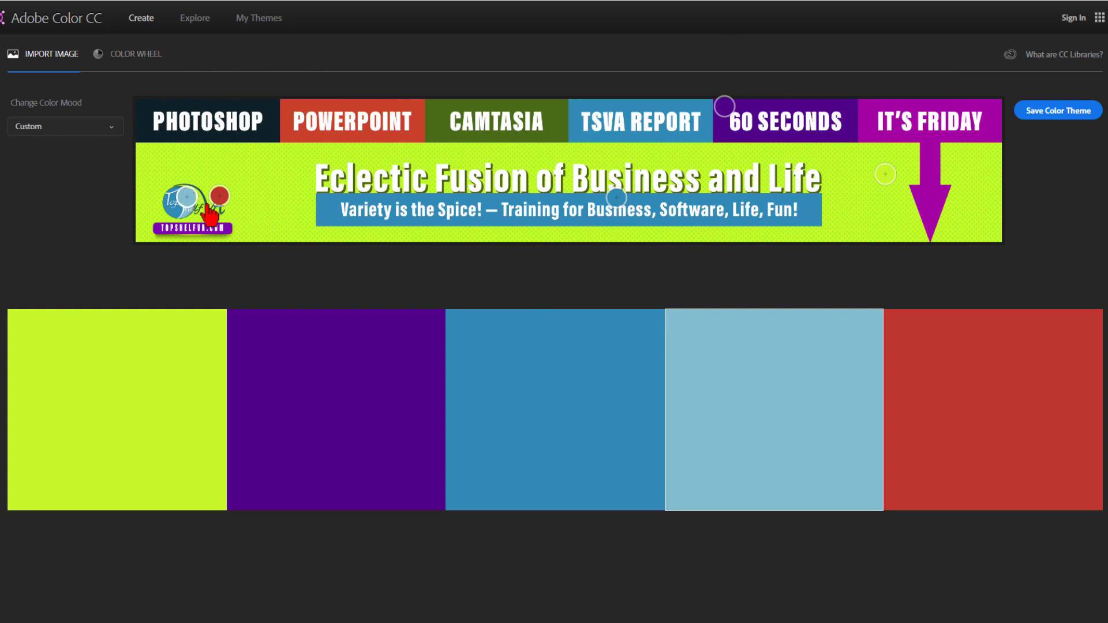
{"action": "left_click", "coordinate": [463, 276]}
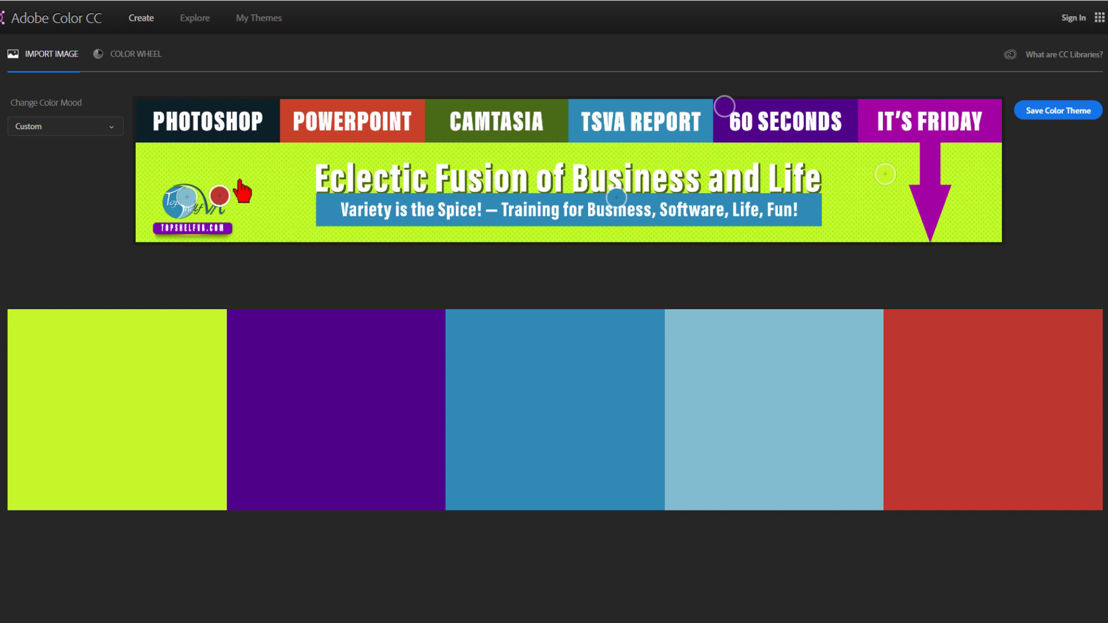
Step: On the colour wheel, deepen the two light blue swatches into teal and dark blue
{"action": "left_click", "coordinate": [140, 57]}
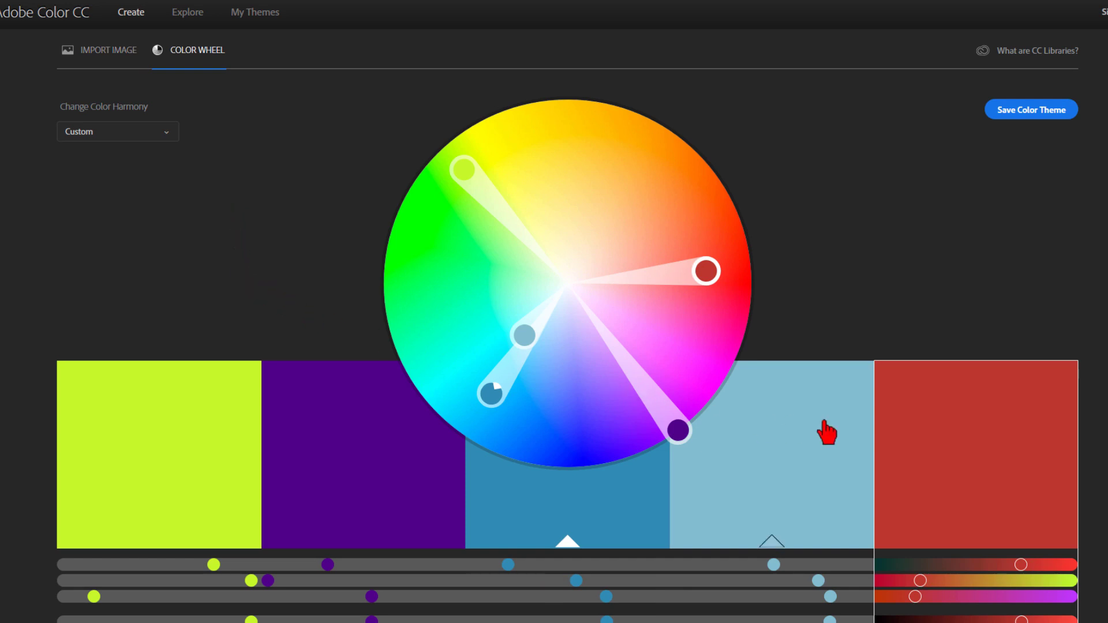
{"action": "scroll", "coordinate": [953, 455], "scroll_direction": "down", "scroll_amount": 1}
{"action": "scroll", "coordinate": [953, 455], "scroll_direction": "down", "scroll_amount": 1}
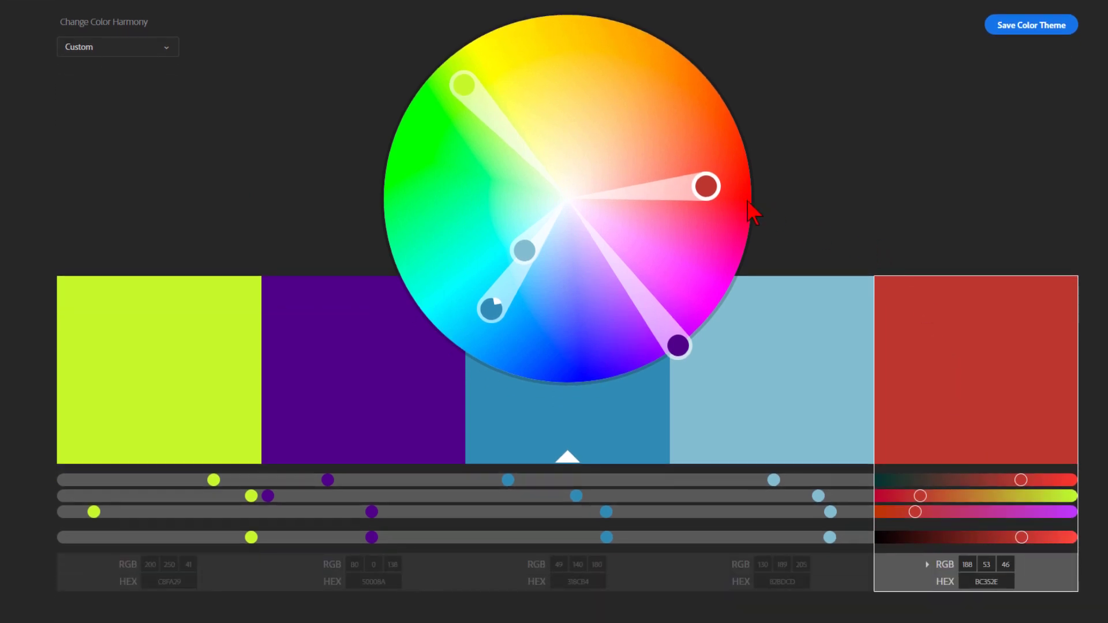
{"action": "left_click_drag", "start_coordinate": [704, 183], "coordinate": [661, 47]}
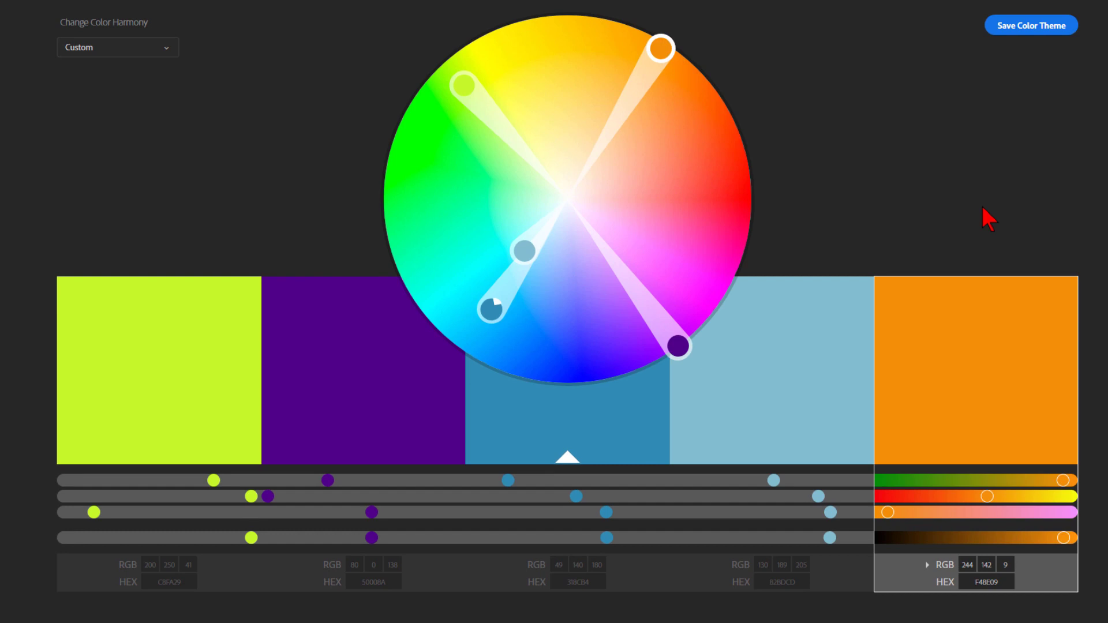
{"action": "left_click", "coordinate": [487, 495]}
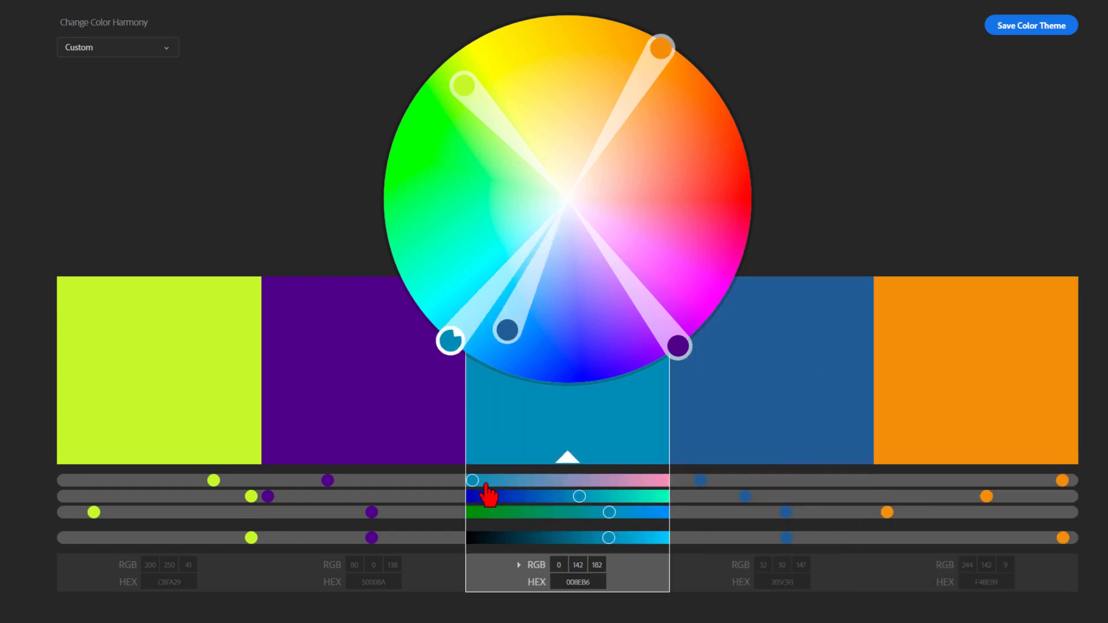
Step: Raise the red and brightness of the purple swatch
{"action": "left_click", "coordinate": [351, 433]}
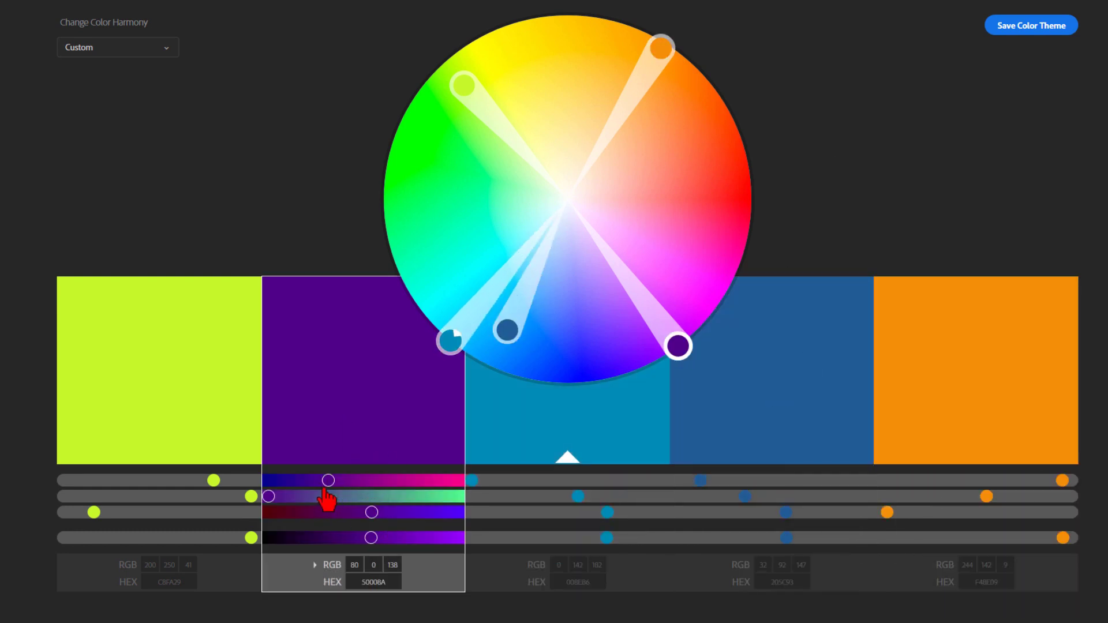
{"action": "left_click_drag", "start_coordinate": [327, 480], "coordinate": [343, 480]}
{"action": "left_click_drag", "start_coordinate": [370, 537], "coordinate": [377, 537]}
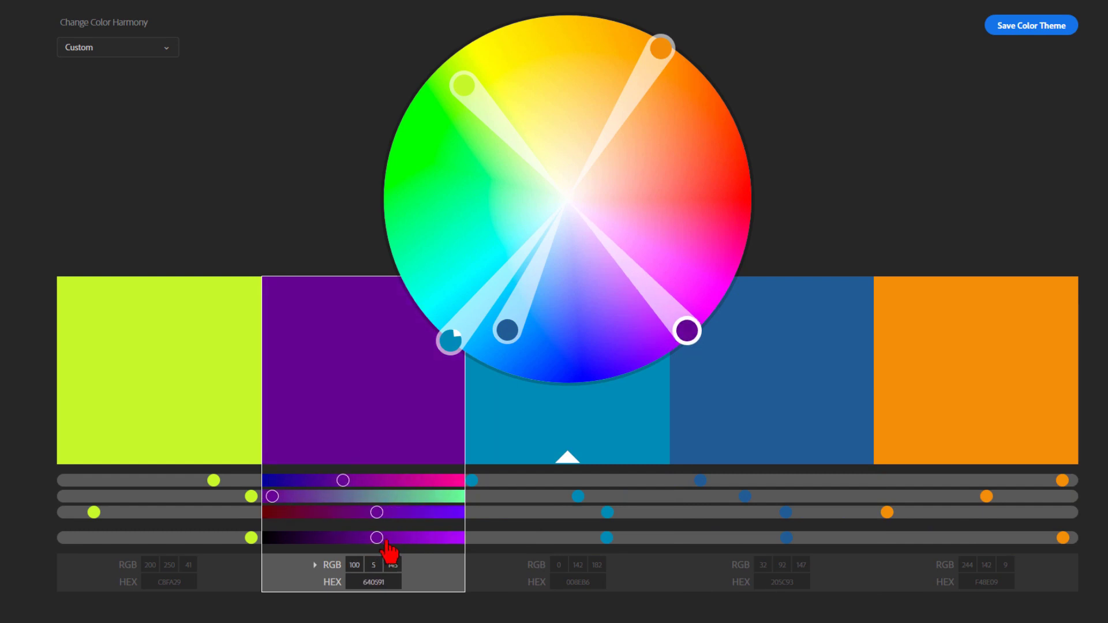
Step: Tune the green swatch's RGB and brightness to lime 9ADB37, then save the colour theme
{"action": "left_click", "coordinate": [227, 422]}
{"action": "left_click_drag", "start_coordinate": [196, 480], "coordinate": [158, 480]}
{"action": "left_click_drag", "start_coordinate": [94, 511], "coordinate": [79, 511]}
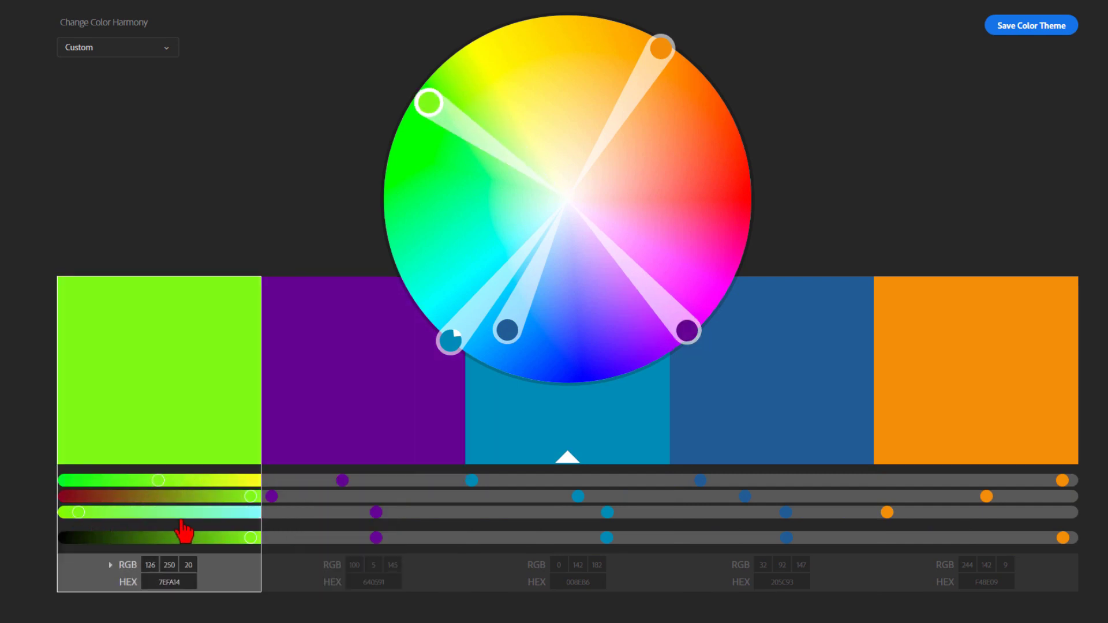
{"action": "left_click_drag", "start_coordinate": [250, 537], "coordinate": [233, 537]}
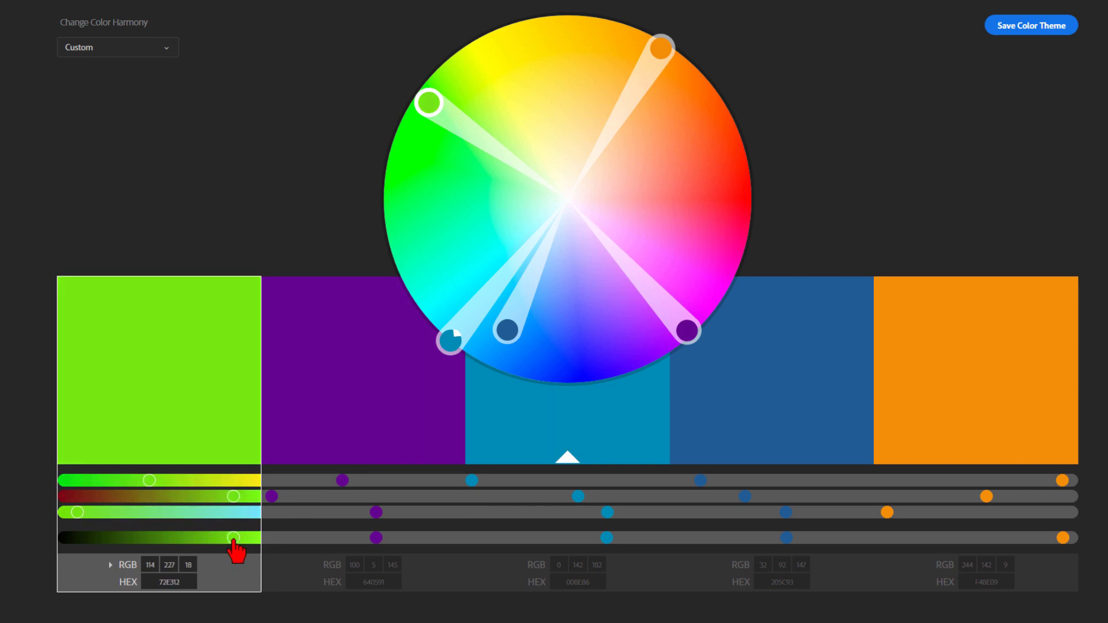
{"action": "left_click_drag", "start_coordinate": [149, 480], "coordinate": [190, 486]}
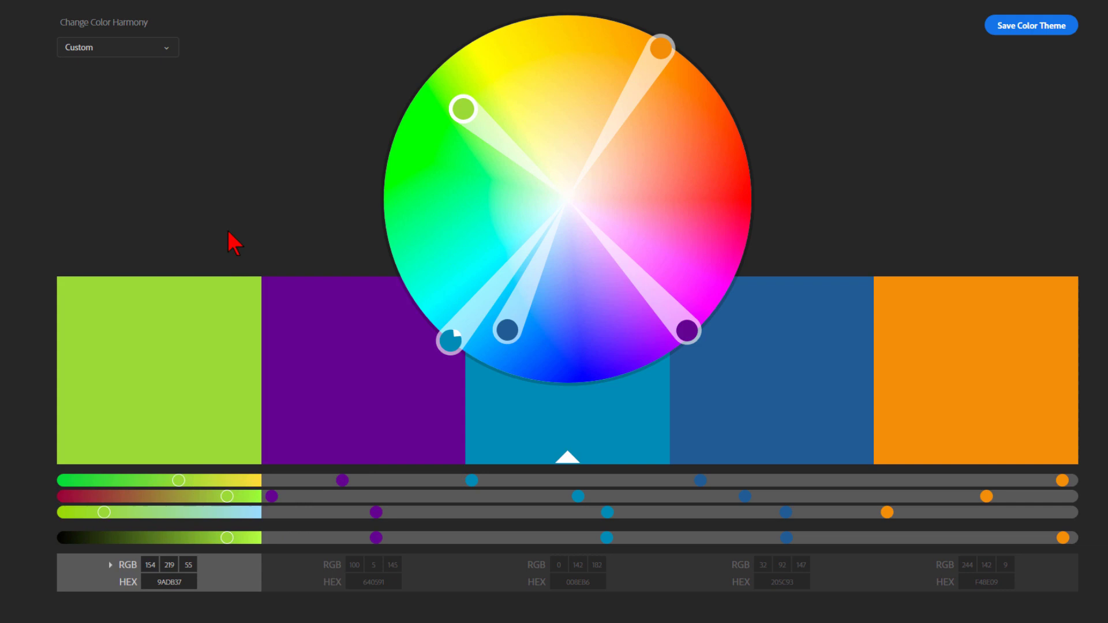
{"action": "left_click", "coordinate": [1054, 29]}
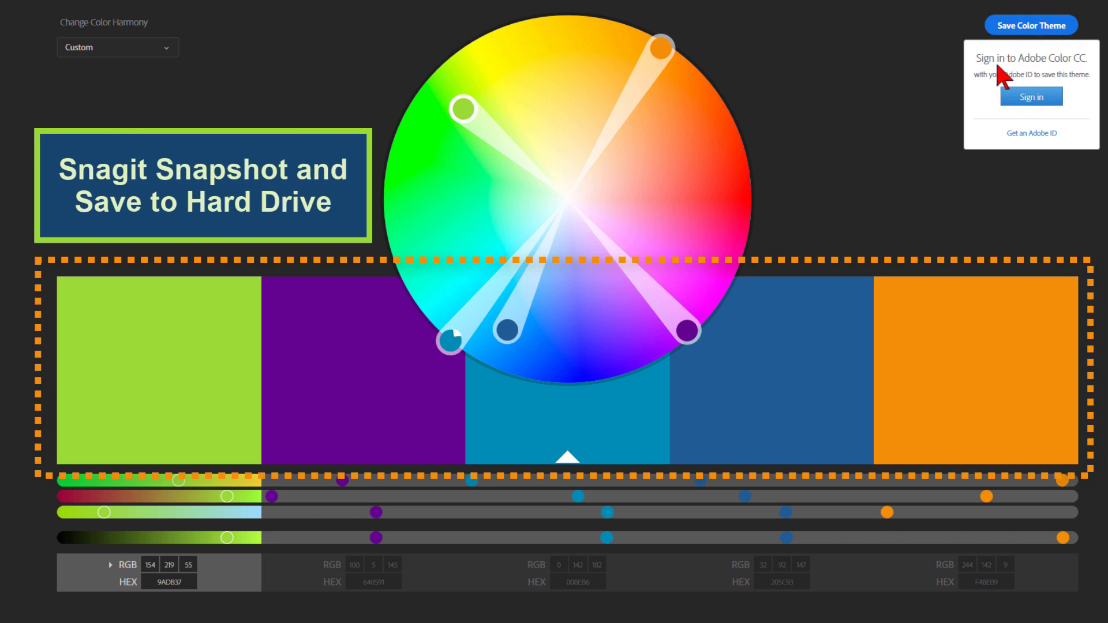
Step: Dismiss the sign-in prompt and soften all five swatches to pastel green, purple, cyan, blue and orange
{"action": "left_click", "coordinate": [845, 228]}
{"action": "left_click_drag", "start_coordinate": [465, 111], "coordinate": [517, 157]}
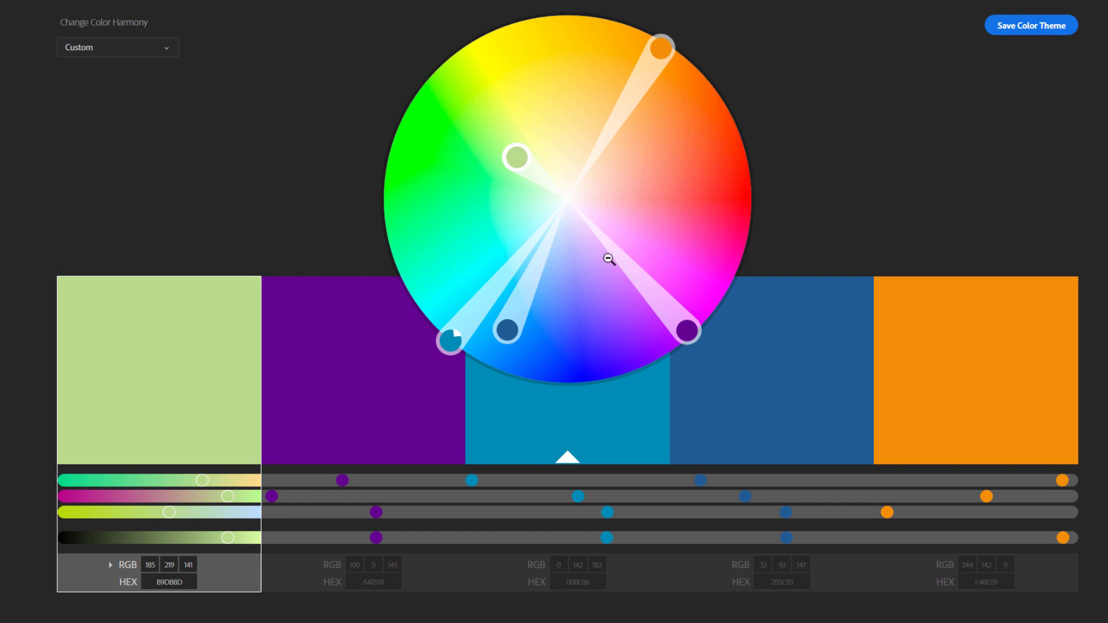
{"action": "left_click_drag", "start_coordinate": [686, 330], "coordinate": [629, 251]}
{"action": "left_click_drag", "start_coordinate": [450, 341], "coordinate": [488, 289]}
{"action": "left_click", "coordinate": [507, 331]}
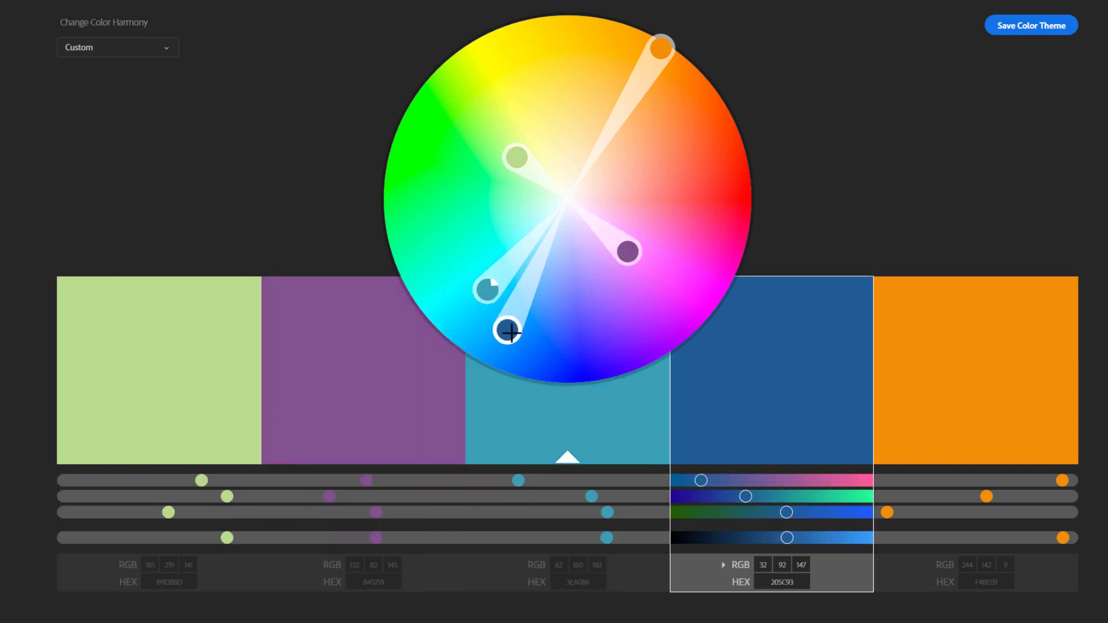
{"action": "left_click_drag", "start_coordinate": [507, 331], "coordinate": [530, 275]}
{"action": "left_click", "coordinate": [918, 368]}
{"action": "left_click_drag", "start_coordinate": [660, 48], "coordinate": [623, 124]}
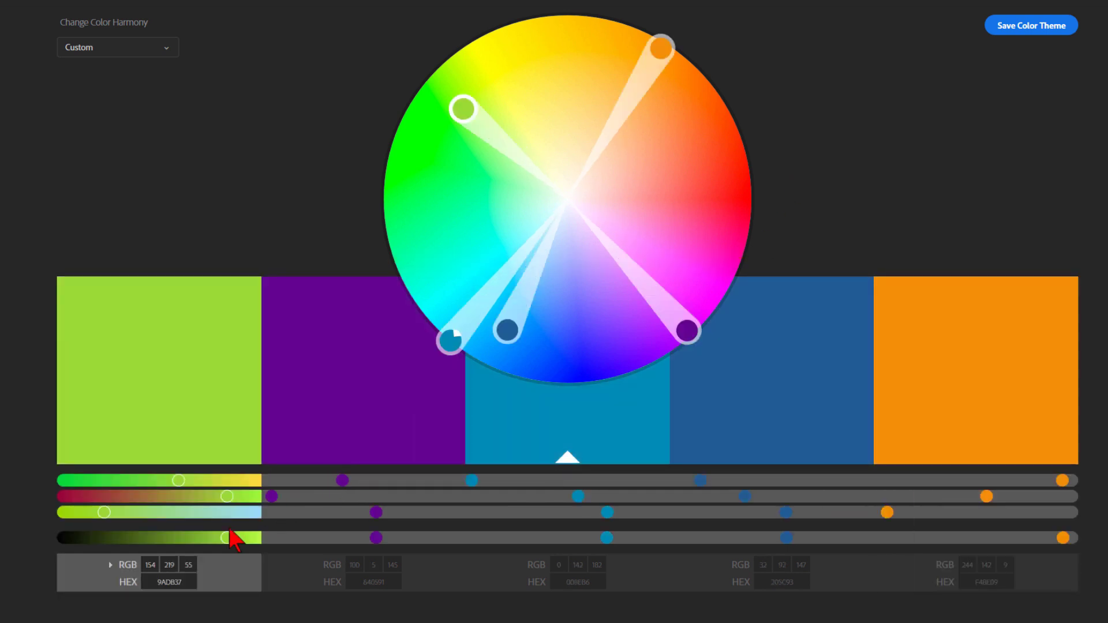
Step: Darken the green, purple, cyan, blue and orange swatches with their brightness sliders
{"action": "left_click_drag", "start_coordinate": [231, 537], "coordinate": [161, 543]}
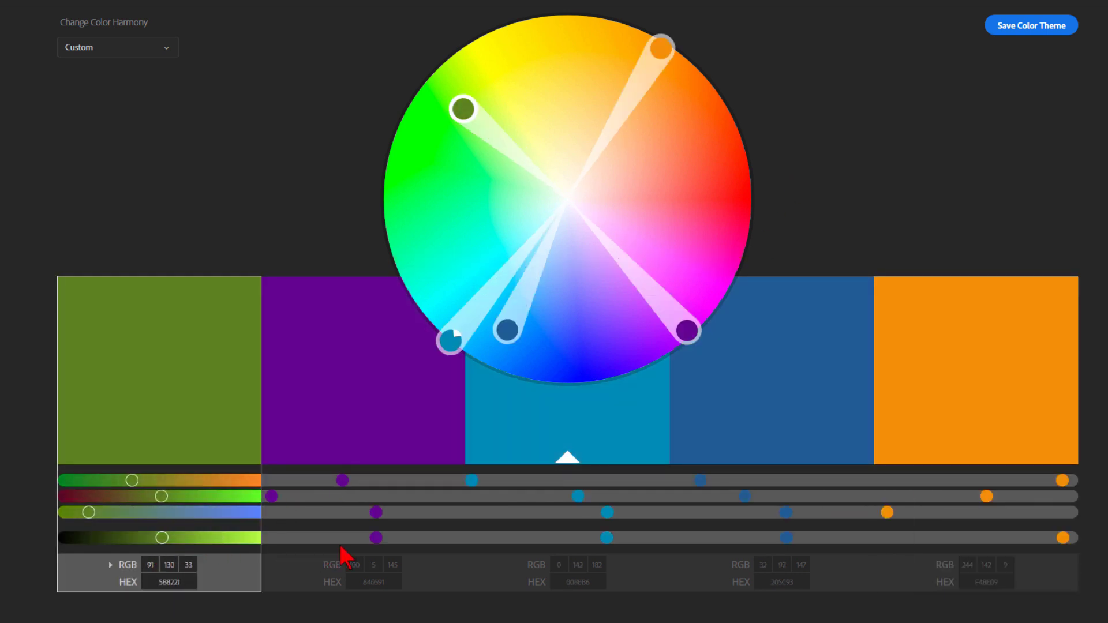
{"action": "left_click_drag", "start_coordinate": [376, 537], "coordinate": [345, 546]}
{"action": "left_click_drag", "start_coordinate": [602, 539], "coordinate": [572, 539]}
{"action": "left_click_drag", "start_coordinate": [786, 538], "coordinate": [755, 538]}
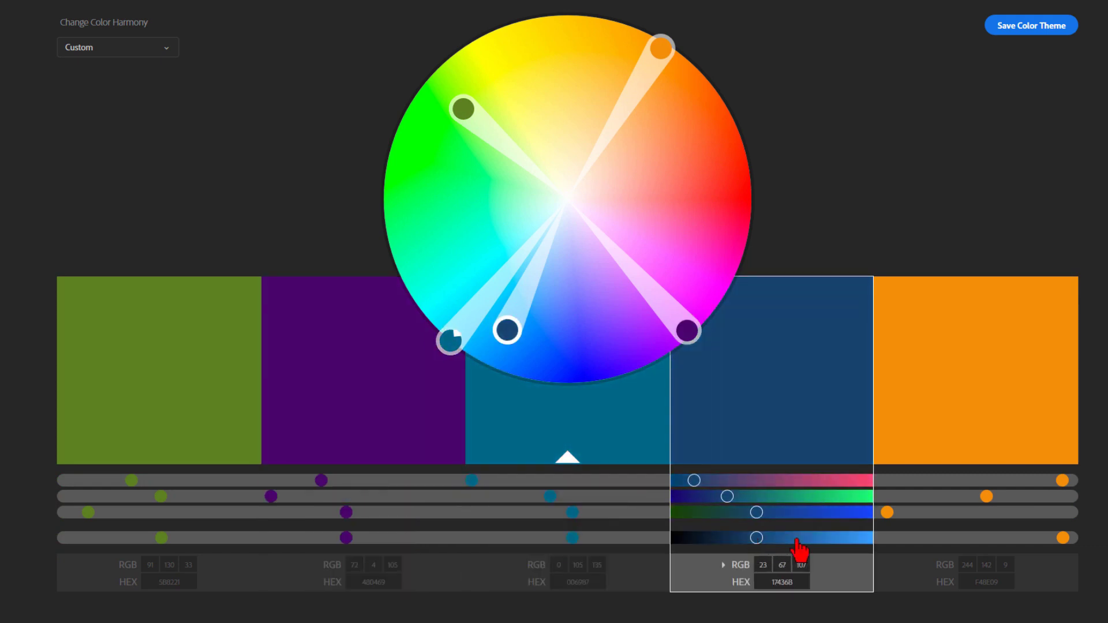
{"action": "left_click_drag", "start_coordinate": [1062, 537], "coordinate": [994, 538]}
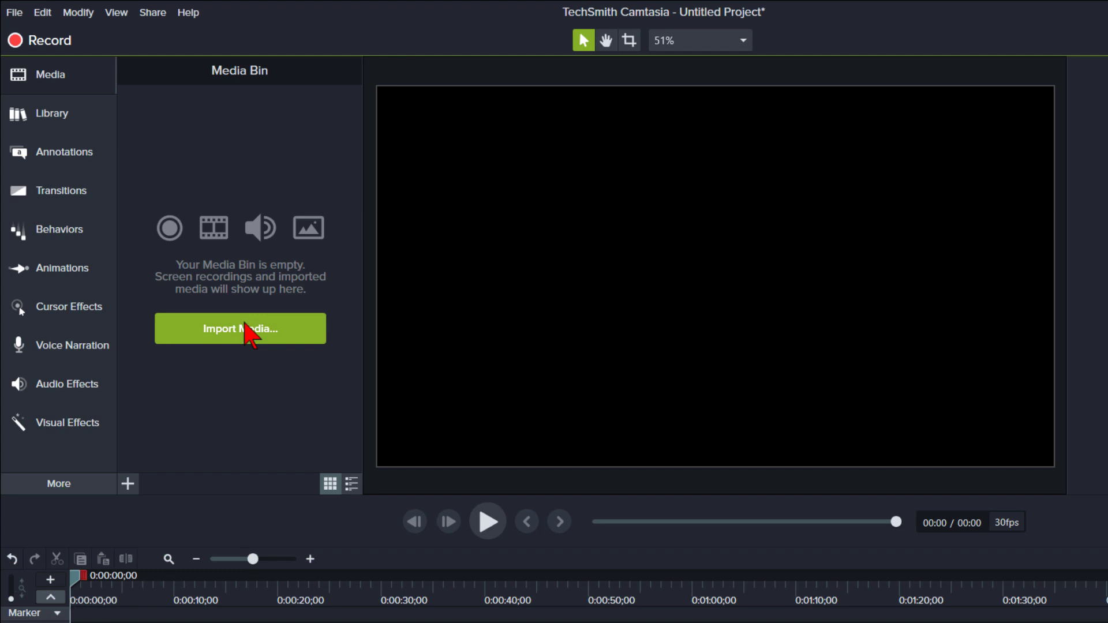
Step: Import TSVA Main Palette, Palette Dark and Palette Light into the media bin
{"action": "left_click", "coordinate": [245, 329]}
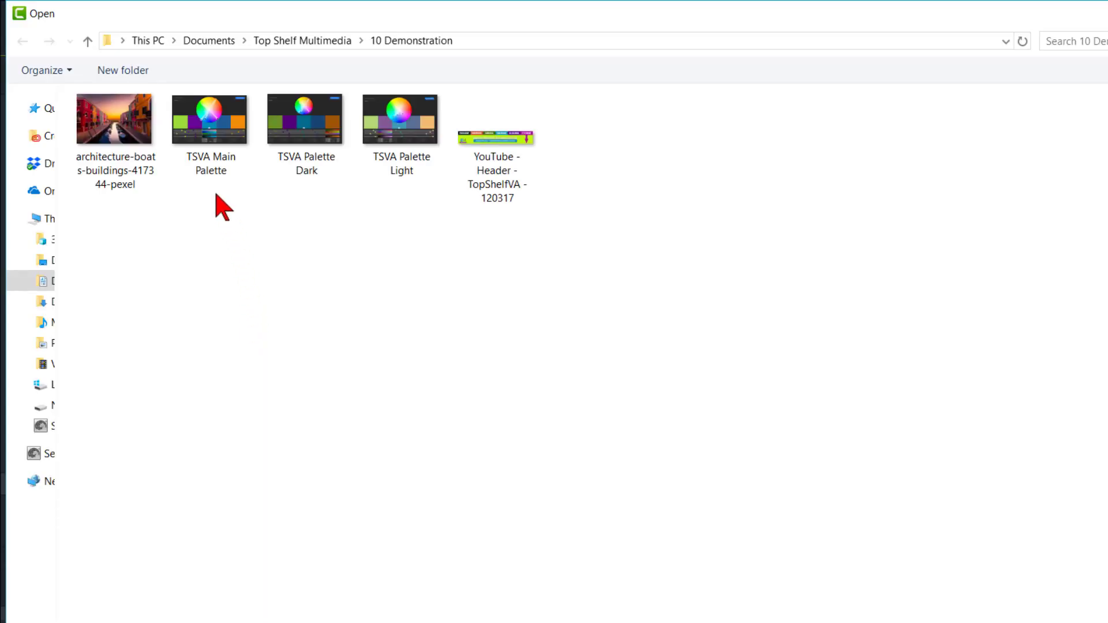
{"action": "left_click", "coordinate": [199, 138]}
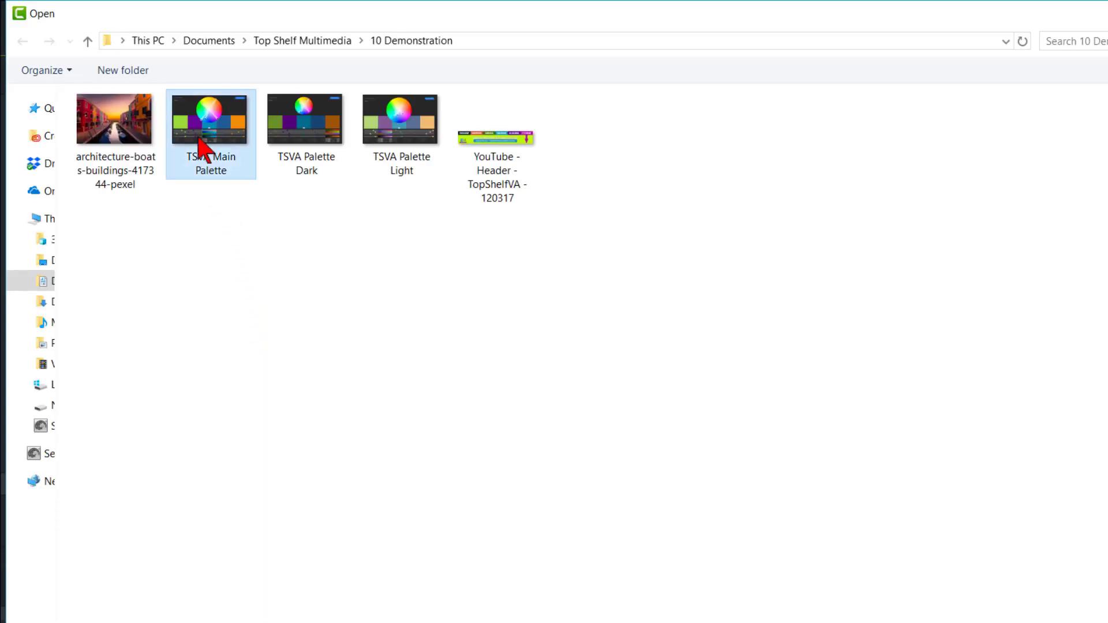
{"action": "left_click", "coordinate": [410, 132], "text": "shift"}
{"action": "key", "text": "Return"}
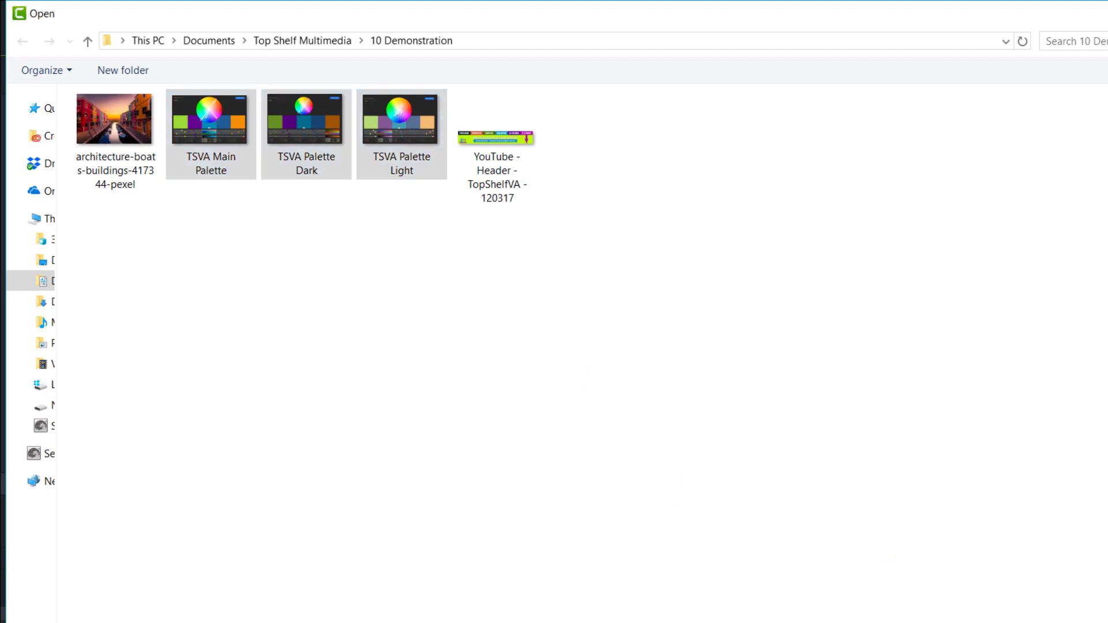
Step: Place the three palette images on the canvas as small strips along the bottom
{"action": "left_click_drag", "start_coordinate": [182, 130], "coordinate": [803, 302]}
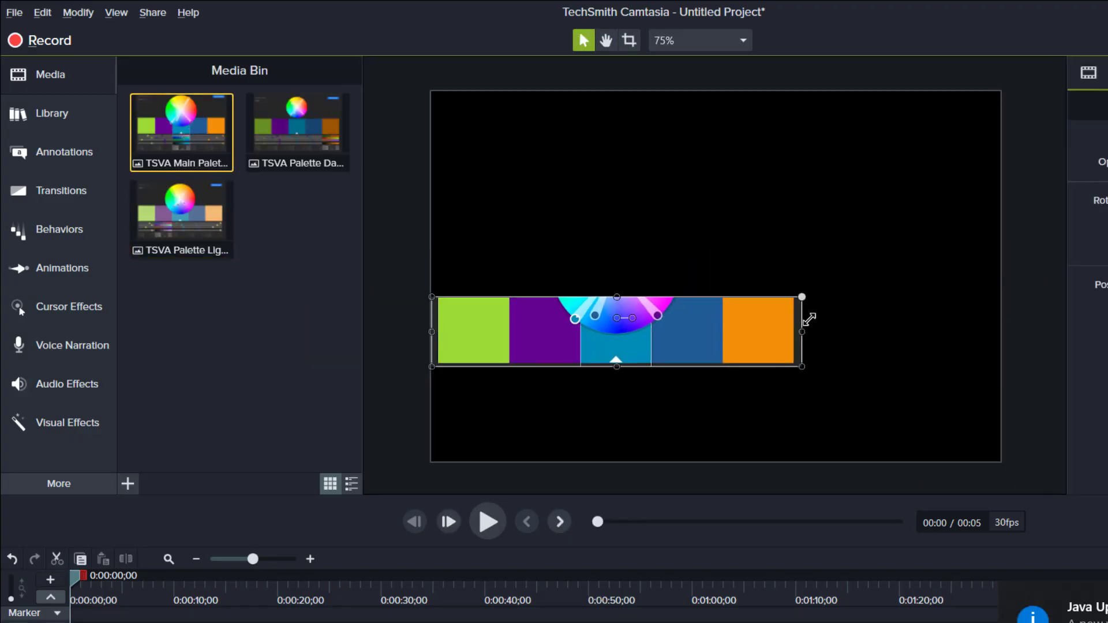
{"action": "left_click_drag", "start_coordinate": [758, 400], "coordinate": [623, 426]}
{"action": "left_click_drag", "start_coordinate": [182, 220], "coordinate": [705, 413]}
{"action": "left_click_drag", "start_coordinate": [297, 130], "coordinate": [953, 414]}
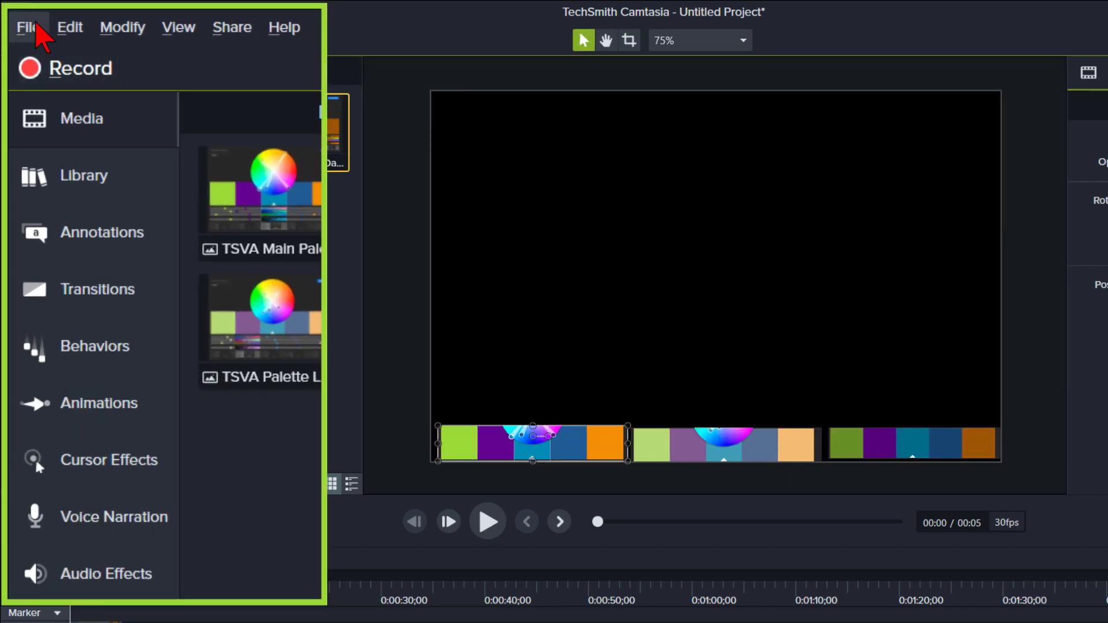
Step: Open File > Manage Themes and move the Theme Manager to the upper right, clear of the canvas
{"action": "left_click", "coordinate": [36, 26]}
{"action": "left_click", "coordinate": [100, 365]}
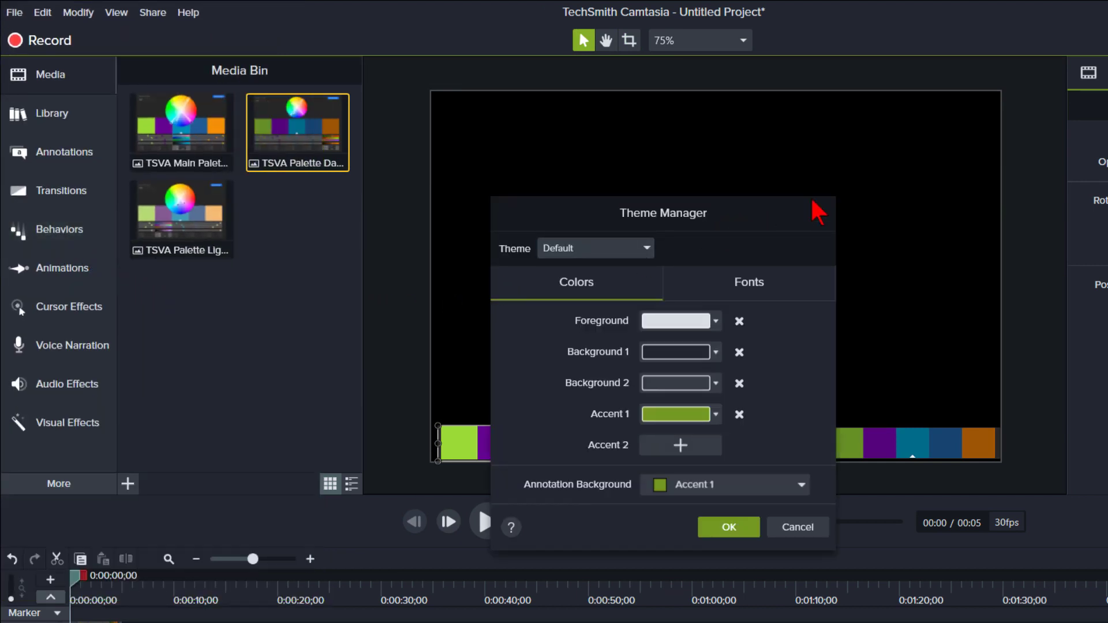
{"action": "left_click_drag", "start_coordinate": [818, 210], "coordinate": [993, 69]}
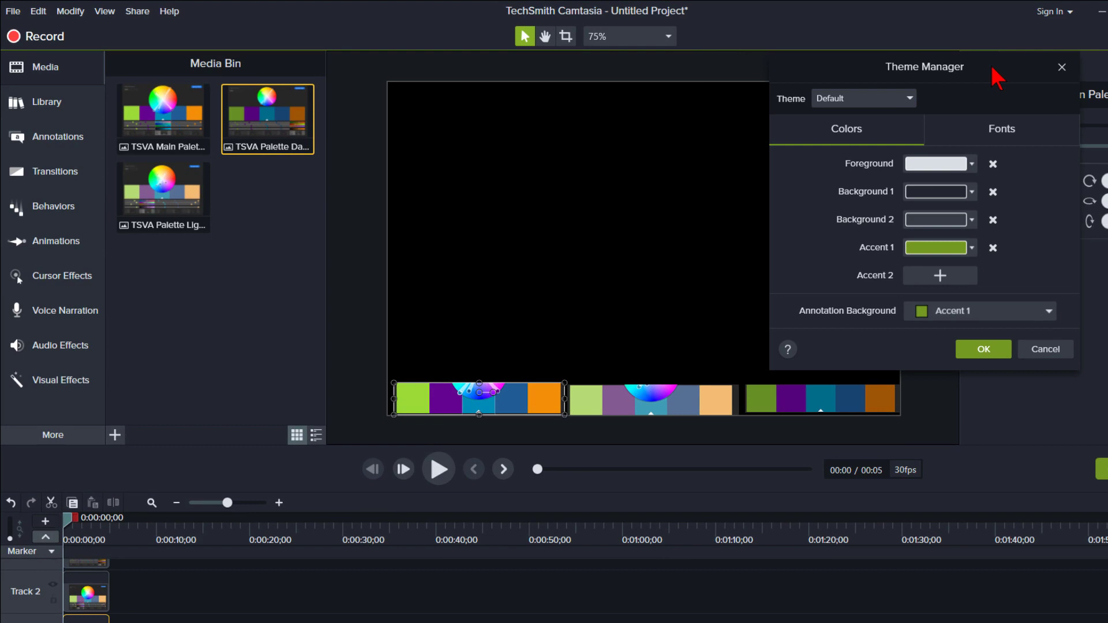
{"action": "left_click_drag", "start_coordinate": [997, 78], "coordinate": [982, 76]}
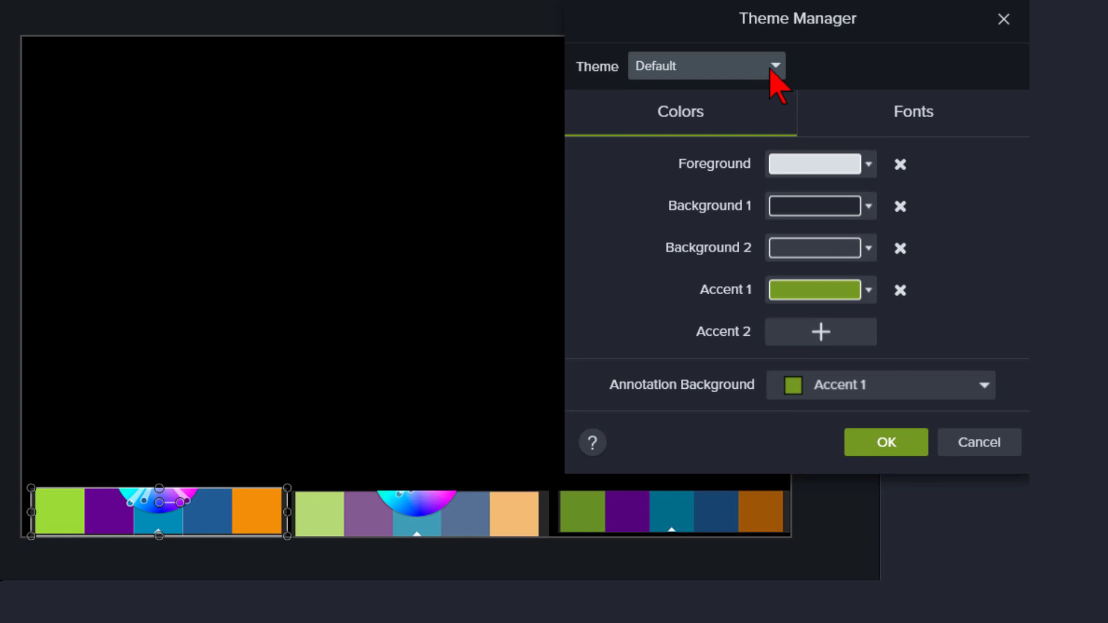
Step: Rename the Default theme to 'TSVA Palette' using Rename Theme
{"action": "left_click", "coordinate": [775, 66]}
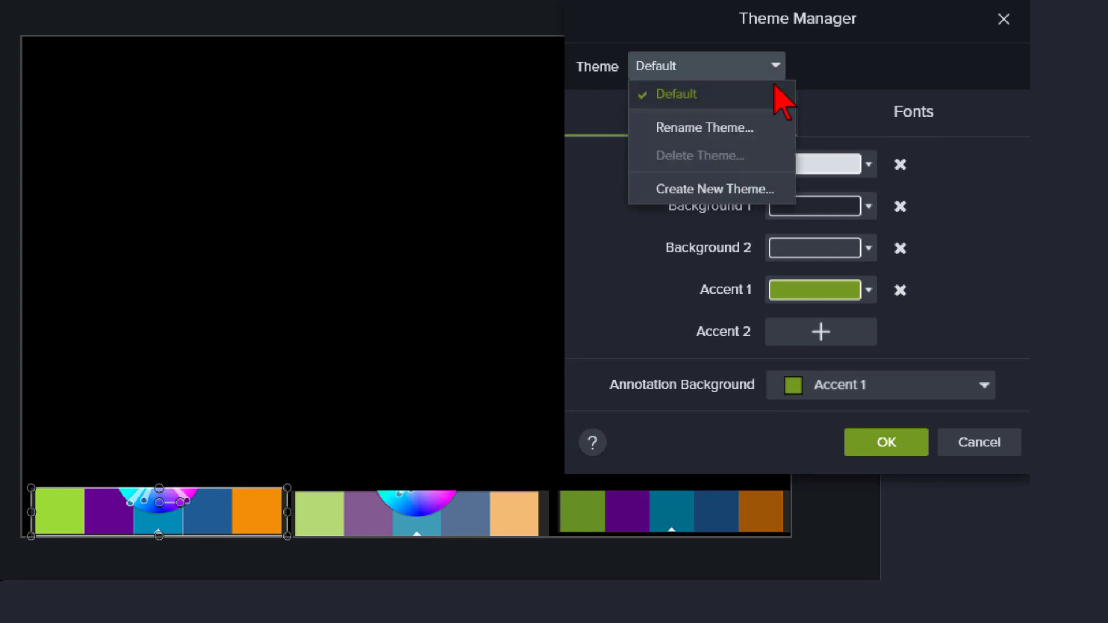
{"action": "left_click", "coordinate": [740, 130]}
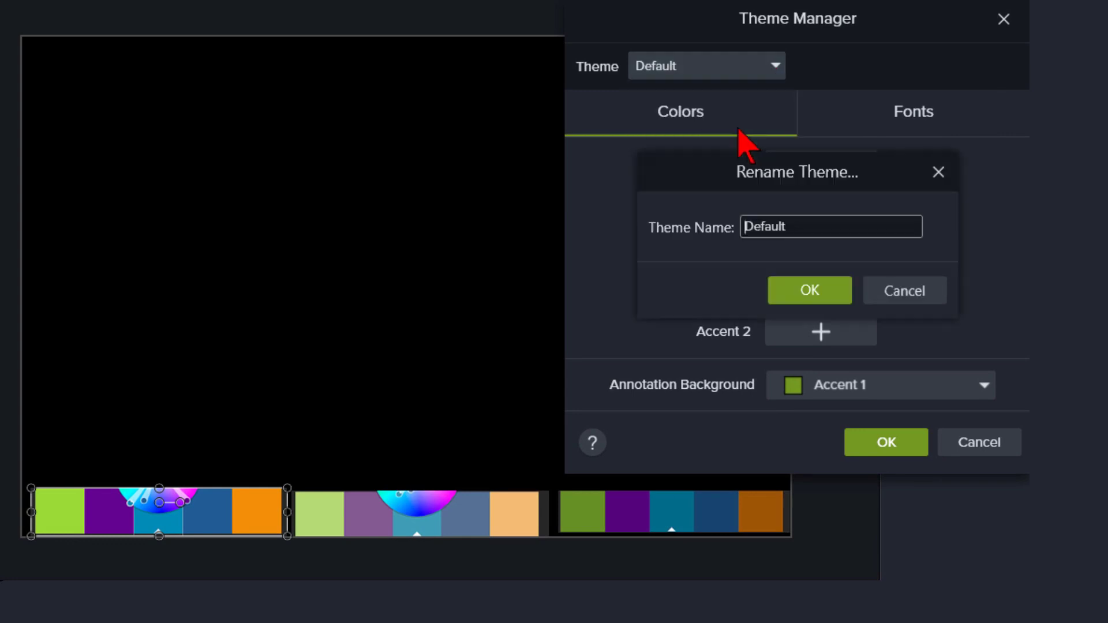
{"action": "type", "text": "TSVA Palette"}
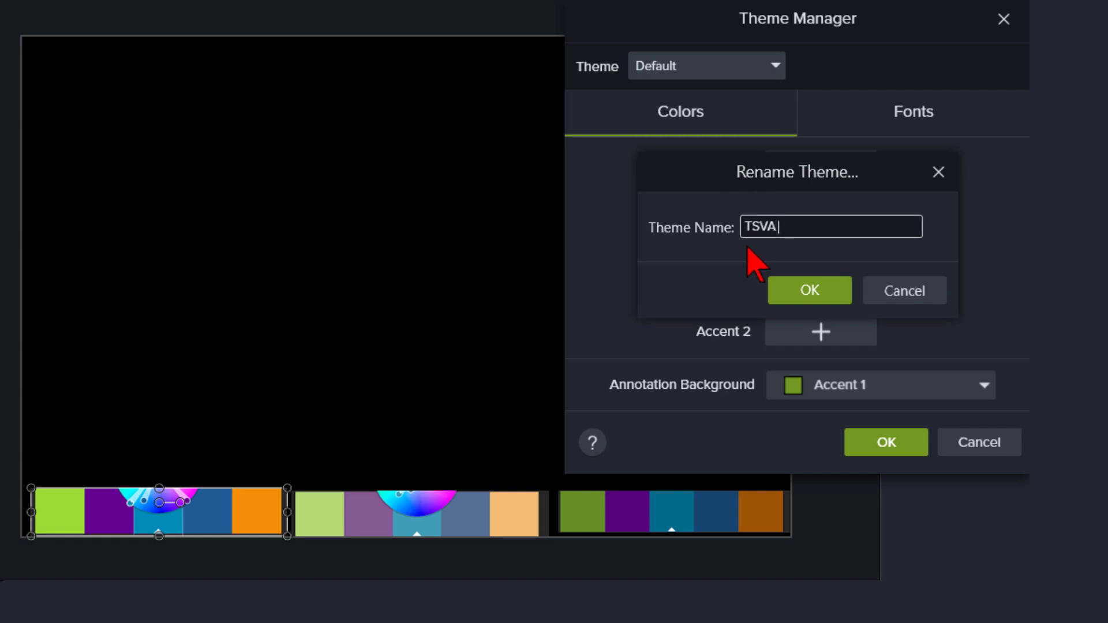
{"action": "left_click", "coordinate": [799, 296]}
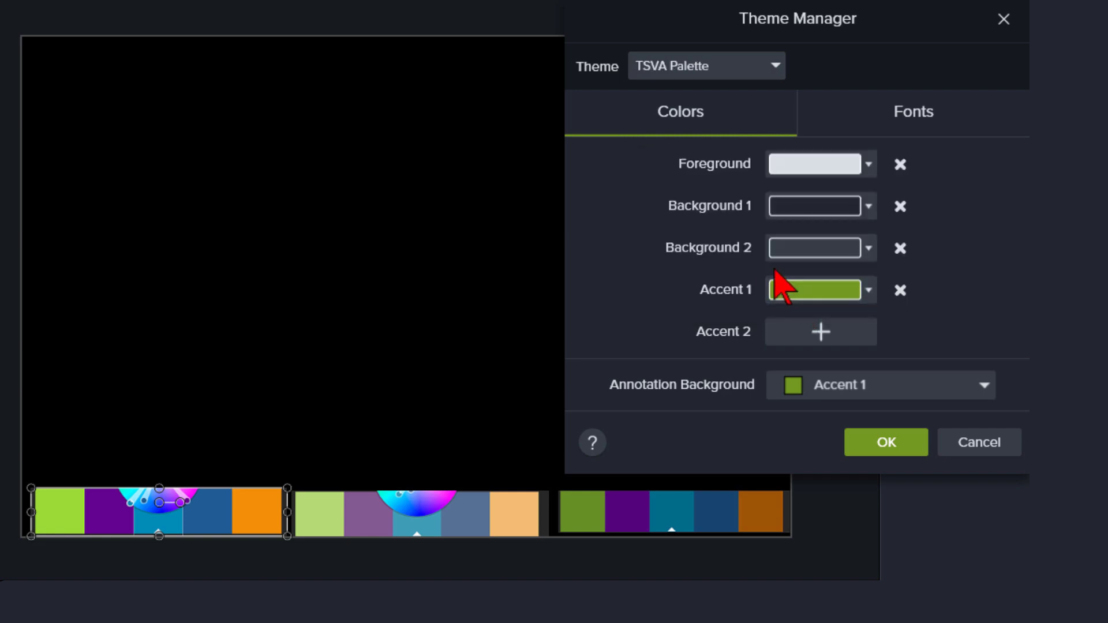
Step: Set Foreground to white, and sample blue for Background 1 and purple for Background 2
{"action": "left_click", "coordinate": [868, 165]}
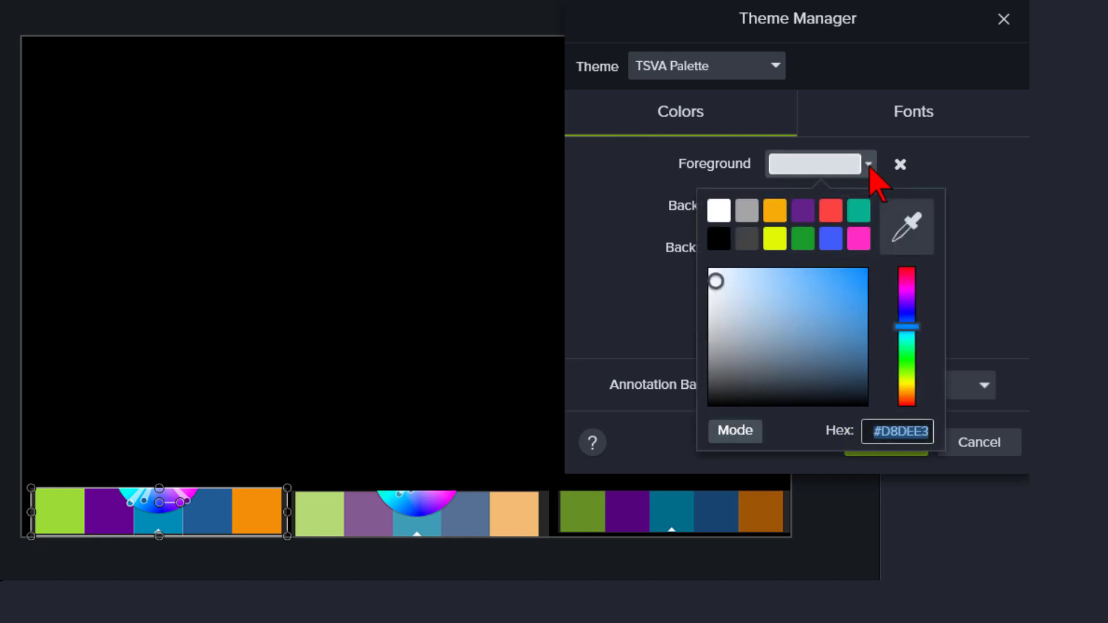
{"action": "left_click", "coordinate": [718, 213]}
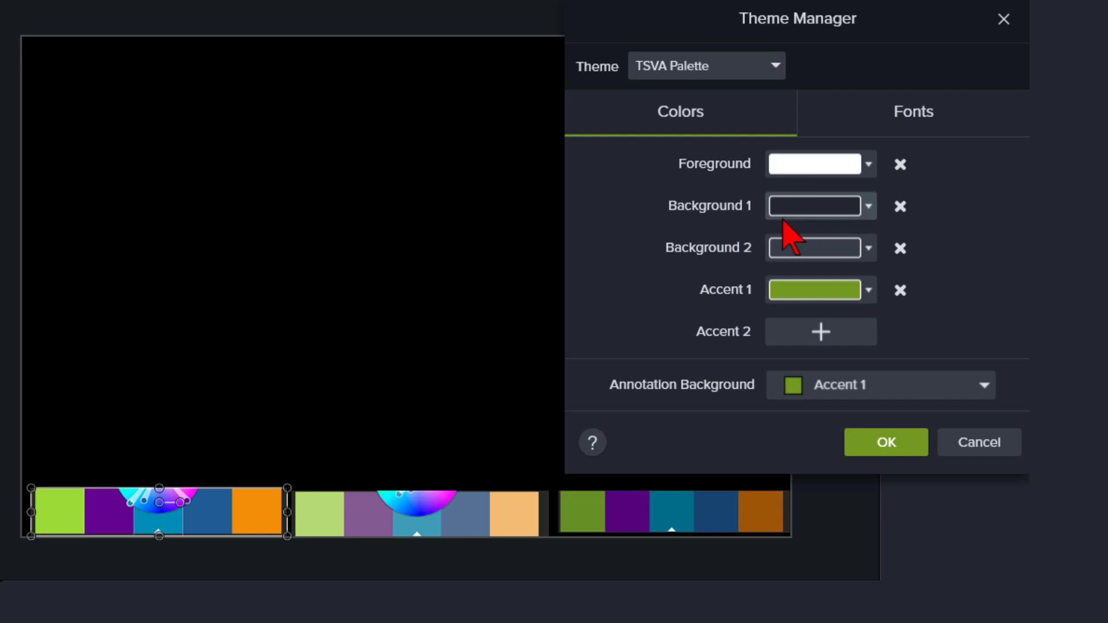
{"action": "left_click", "coordinate": [868, 207]}
{"action": "left_click", "coordinate": [916, 272]}
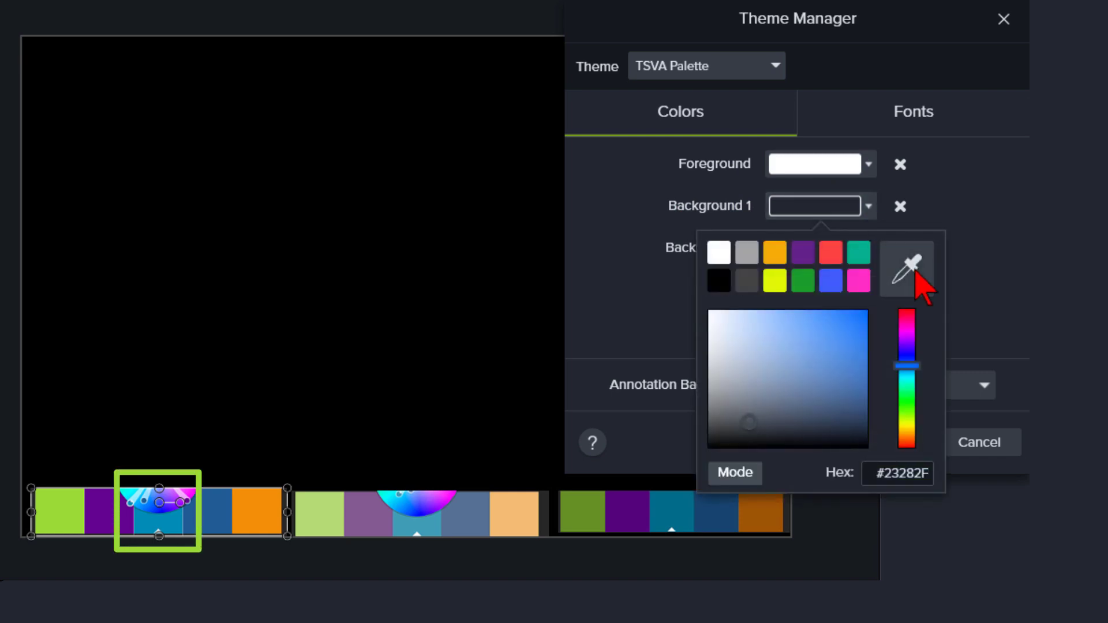
{"action": "left_click", "coordinate": [168, 519]}
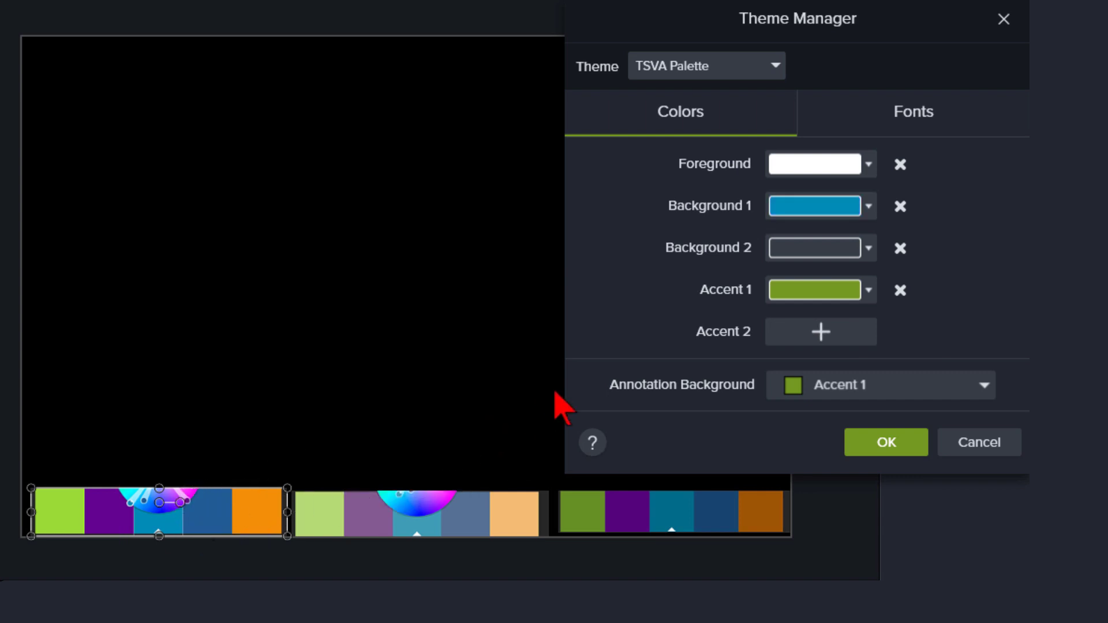
{"action": "left_click", "coordinate": [868, 249]}
{"action": "left_click", "coordinate": [888, 309]}
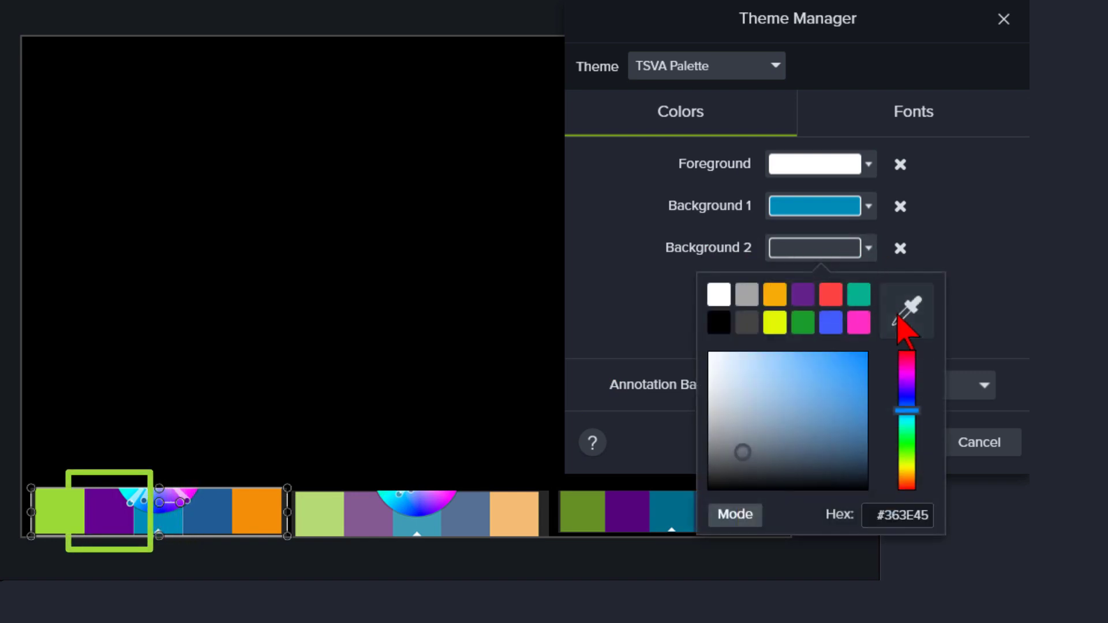
{"action": "left_click", "coordinate": [107, 510]}
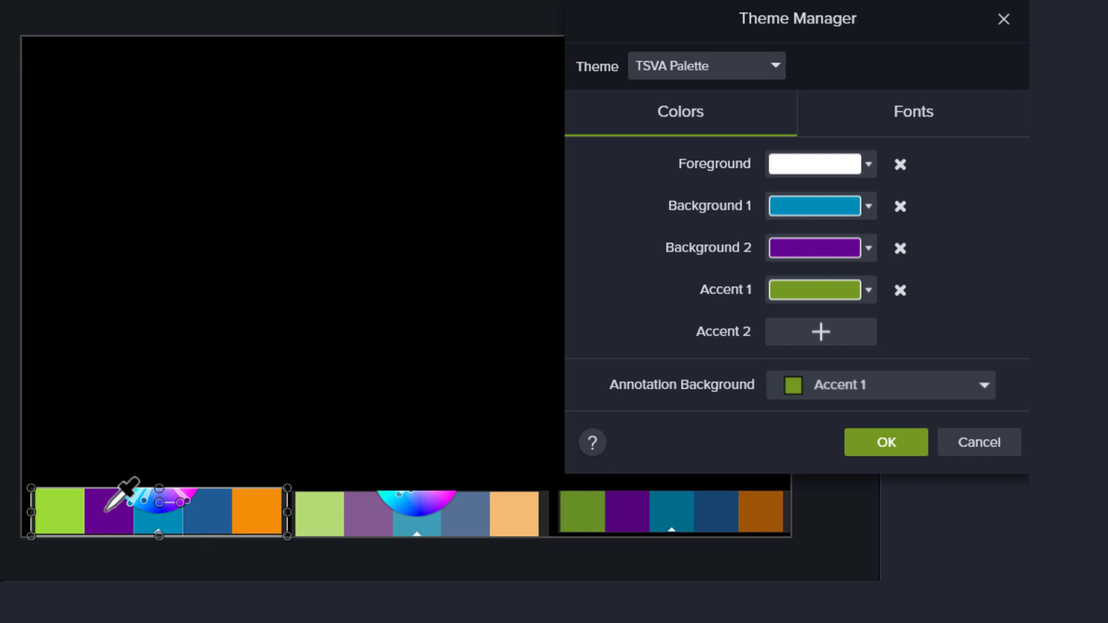
Step: Sample lime green for Accent 1, and add an orange Accent 2 from the palette
{"action": "left_click", "coordinate": [868, 291]}
{"action": "left_click", "coordinate": [900, 352]}
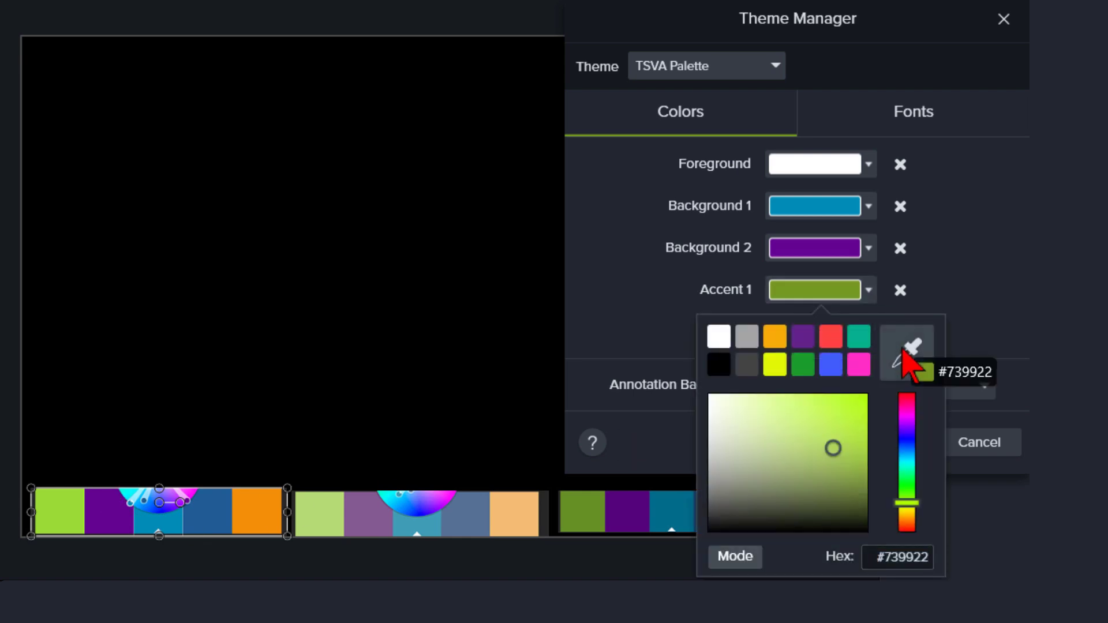
{"action": "left_click", "coordinate": [59, 507]}
{"action": "left_click", "coordinate": [828, 333]}
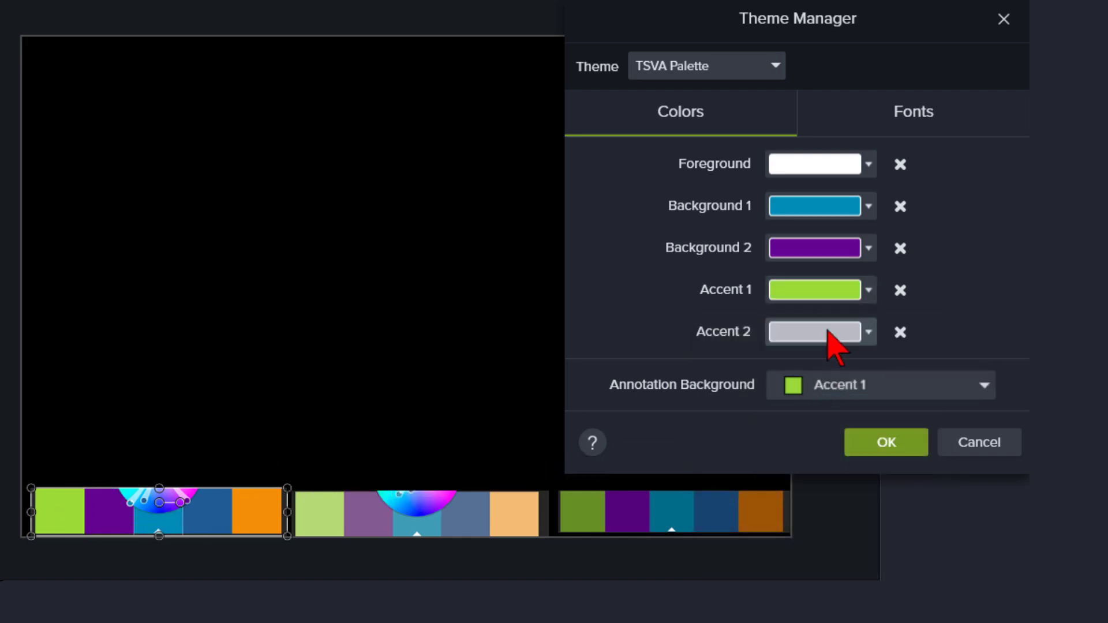
{"action": "left_click", "coordinate": [867, 335]}
{"action": "left_click", "coordinate": [904, 410]}
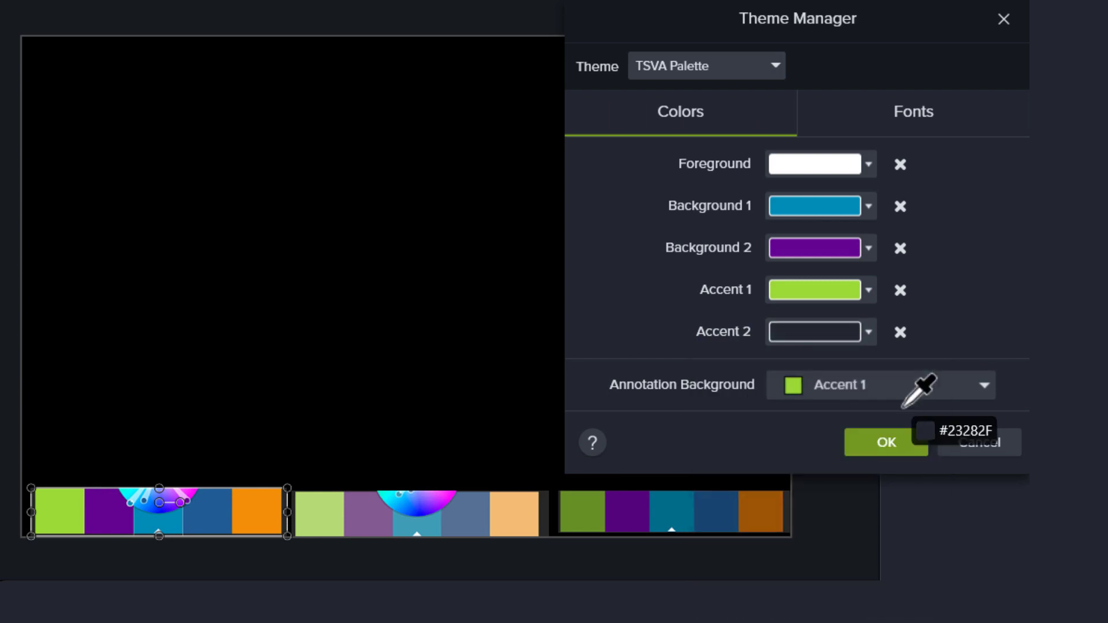
{"action": "left_click", "coordinate": [264, 510]}
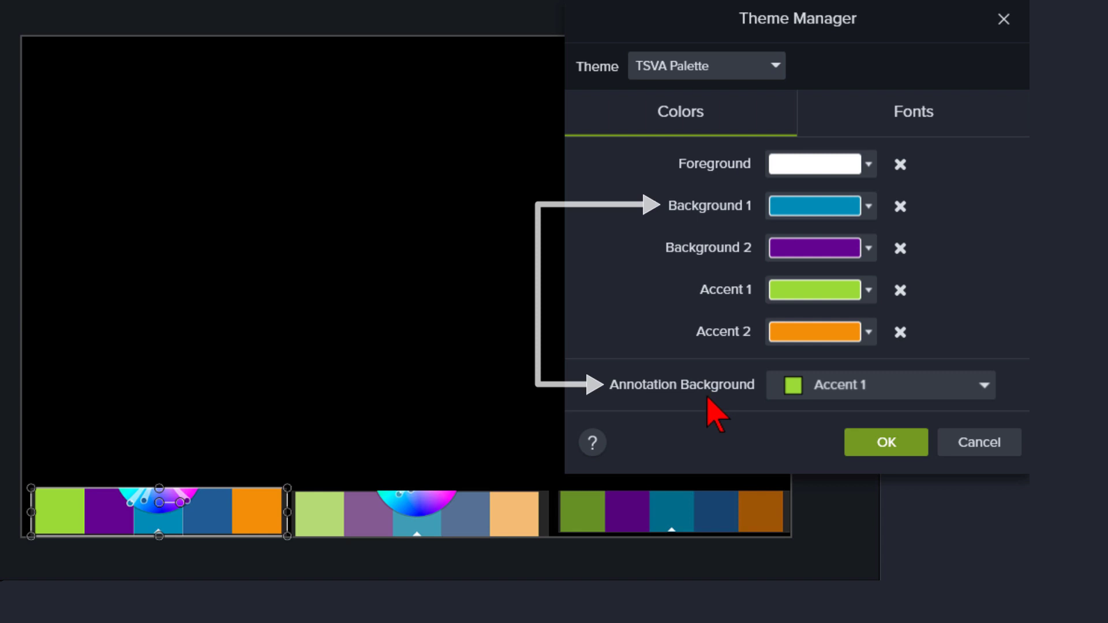
Step: Set the TSVA Palette theme's annotation background to the blue Background 1 instead of Accent 1
{"action": "left_click", "coordinate": [983, 386]}
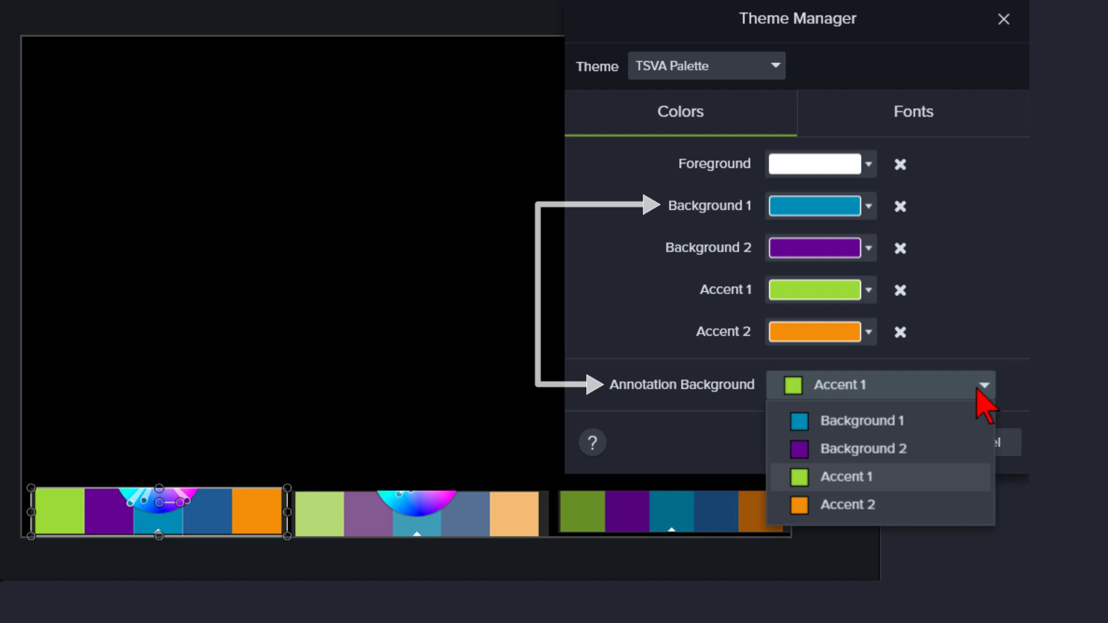
{"action": "left_click", "coordinate": [908, 426]}
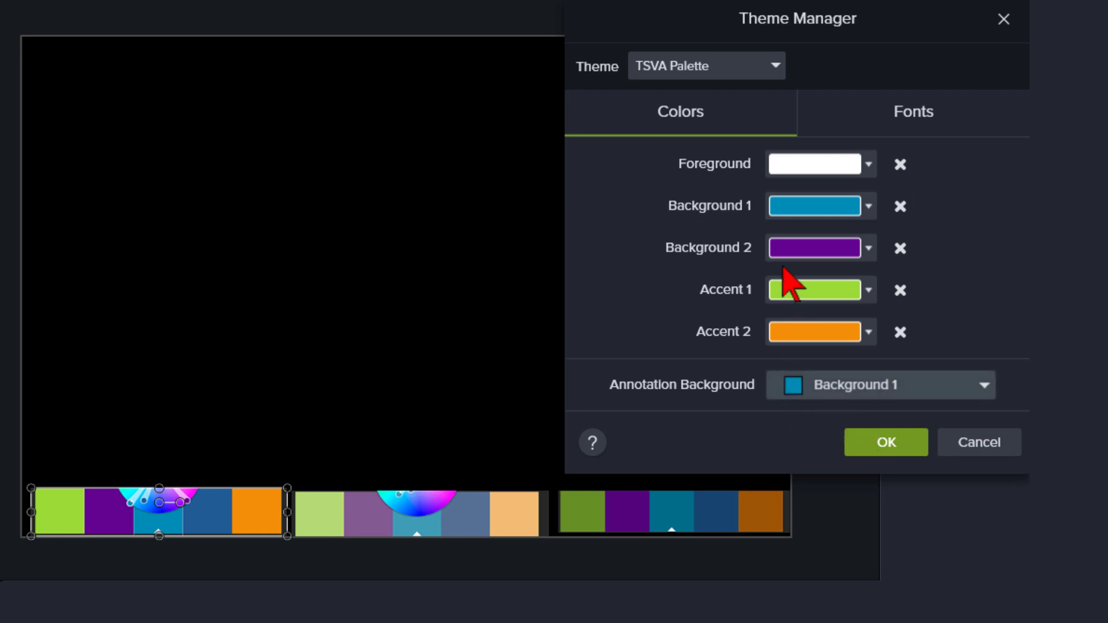
{"action": "left_click", "coordinate": [774, 66]}
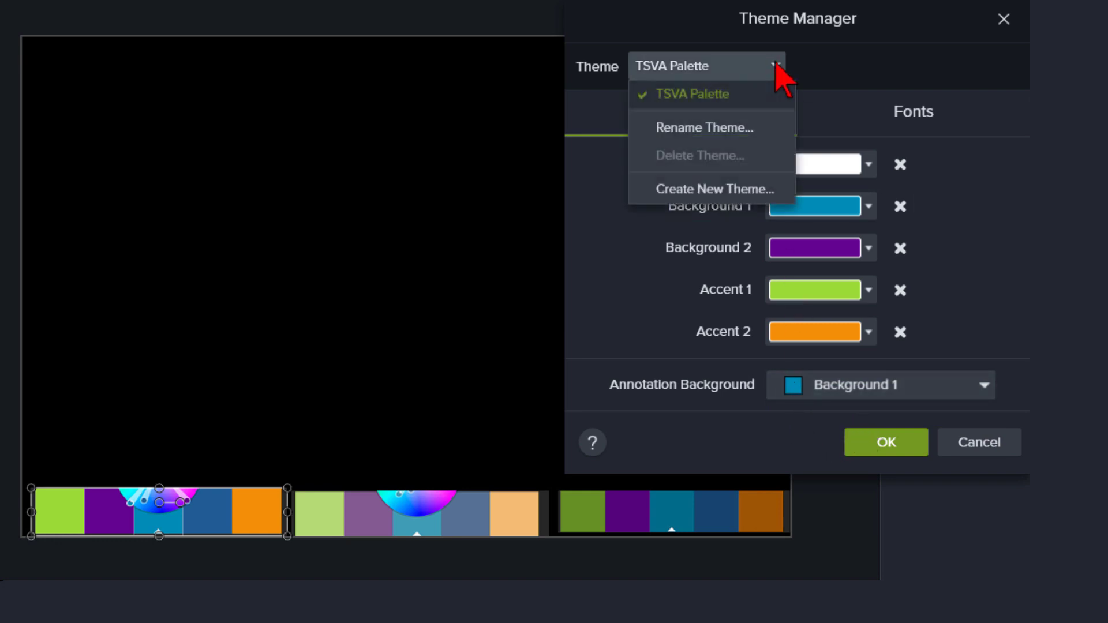
Step: Create a theme named 'TSVA Palette Light' with light green Foreground and purple Background 1 sampled from the palette
{"action": "left_click", "coordinate": [740, 199]}
{"action": "type", "text": "TSVA Palette Light"}
{"action": "left_click", "coordinate": [776, 288]}
{"action": "left_click", "coordinate": [868, 166]}
{"action": "left_click", "coordinate": [904, 228]}
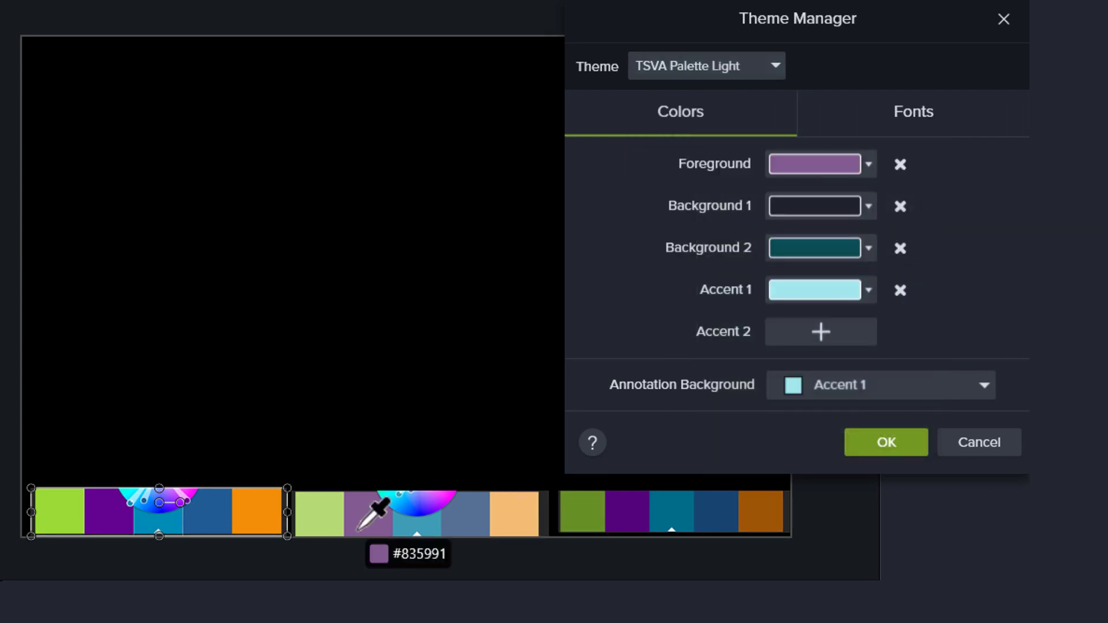
{"action": "left_click", "coordinate": [319, 513]}
{"action": "left_click", "coordinate": [868, 206]}
{"action": "left_click", "coordinate": [905, 266]}
{"action": "left_click", "coordinate": [369, 513]}
Step: Sample teal Background 2, slate blue Accent 1 and peach Accent 2, with Background 1 as annotation background
{"action": "left_click", "coordinate": [868, 248]}
{"action": "left_click", "coordinate": [906, 302]}
{"action": "left_click", "coordinate": [417, 513]}
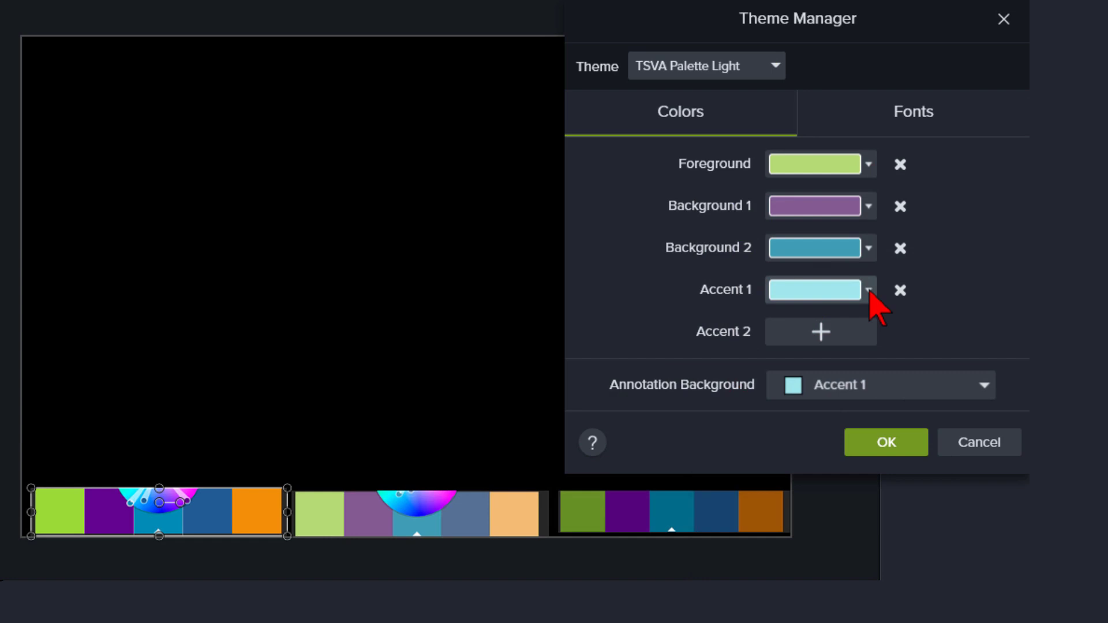
{"action": "left_click", "coordinate": [868, 290]}
{"action": "left_click", "coordinate": [905, 345]}
{"action": "left_click", "coordinate": [465, 513]}
{"action": "left_click", "coordinate": [868, 332]}
{"action": "left_click", "coordinate": [907, 388]}
{"action": "left_click", "coordinate": [516, 513]}
{"action": "left_click", "coordinate": [981, 385]}
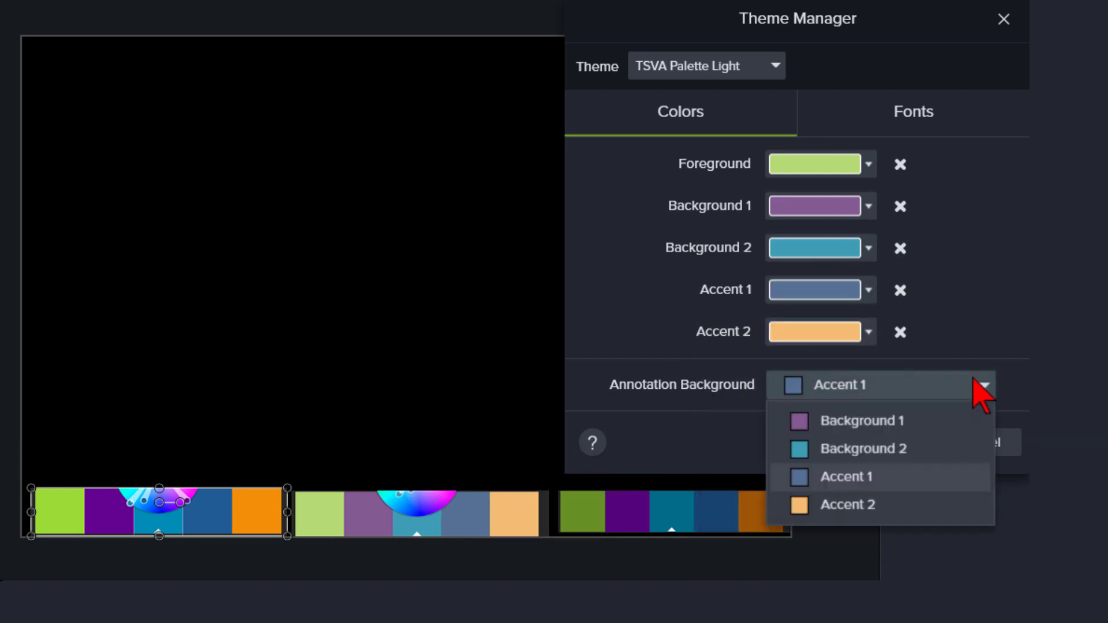
{"action": "left_click", "coordinate": [862, 420]}
Step: Start another new theme named 'TSVA Palette Dark'
{"action": "left_click", "coordinate": [776, 65]}
{"action": "left_click", "coordinate": [722, 218]}
{"action": "type", "text": "TSVA Palette Dar"}
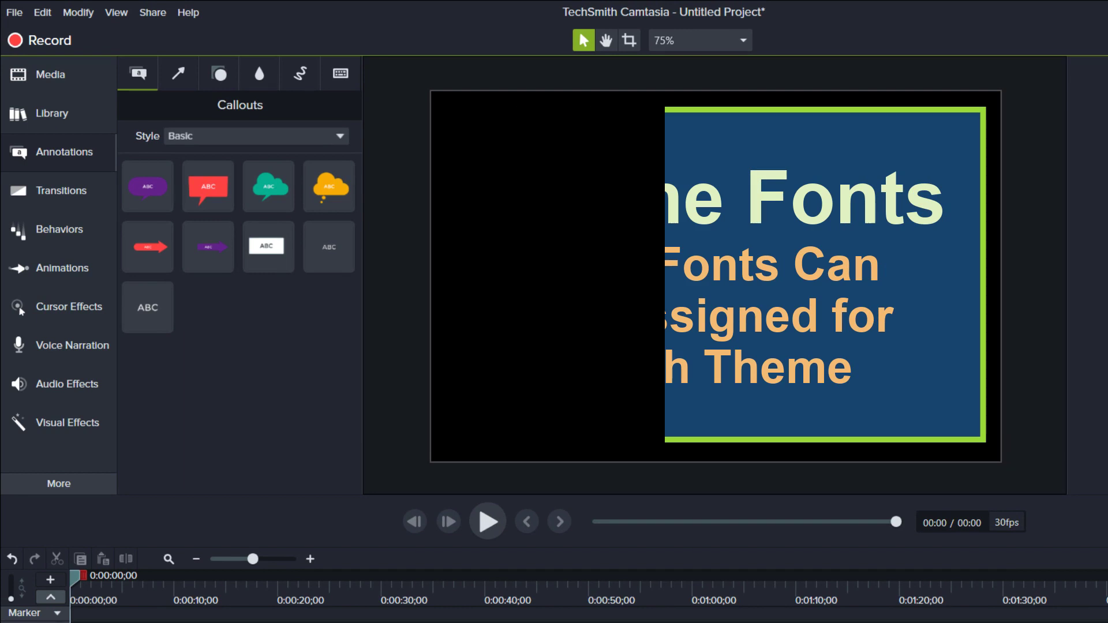
Step: Reopen the Theme Manager and set Font 1 to Acumin Pro ExtraCondensed
{"action": "left_click", "coordinate": [14, 12]}
{"action": "left_click", "coordinate": [75, 241]}
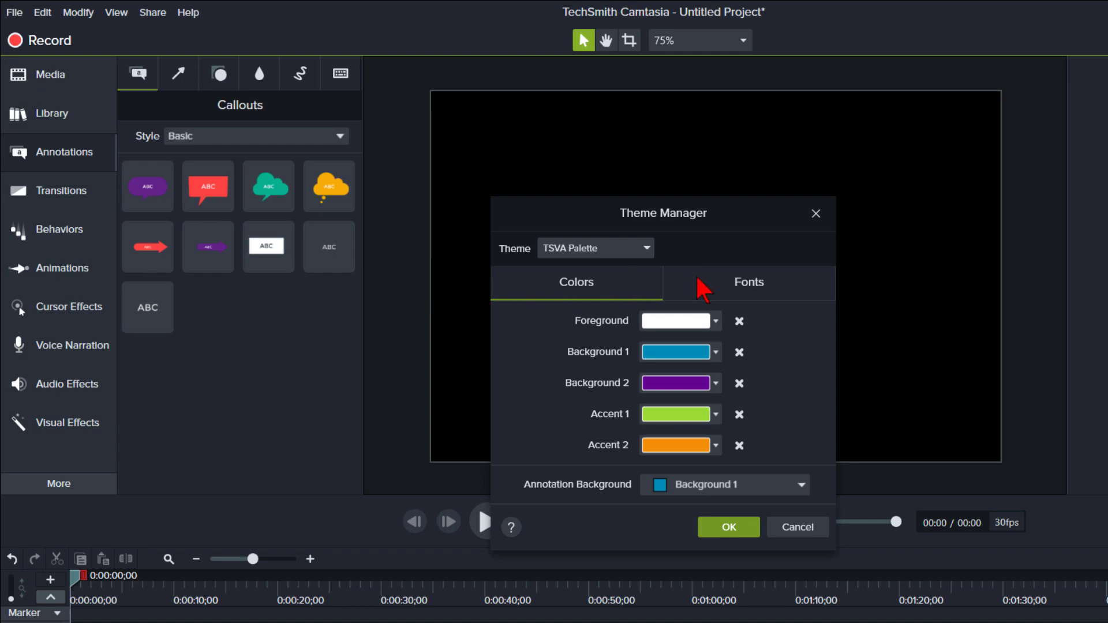
{"action": "left_click", "coordinate": [704, 281]}
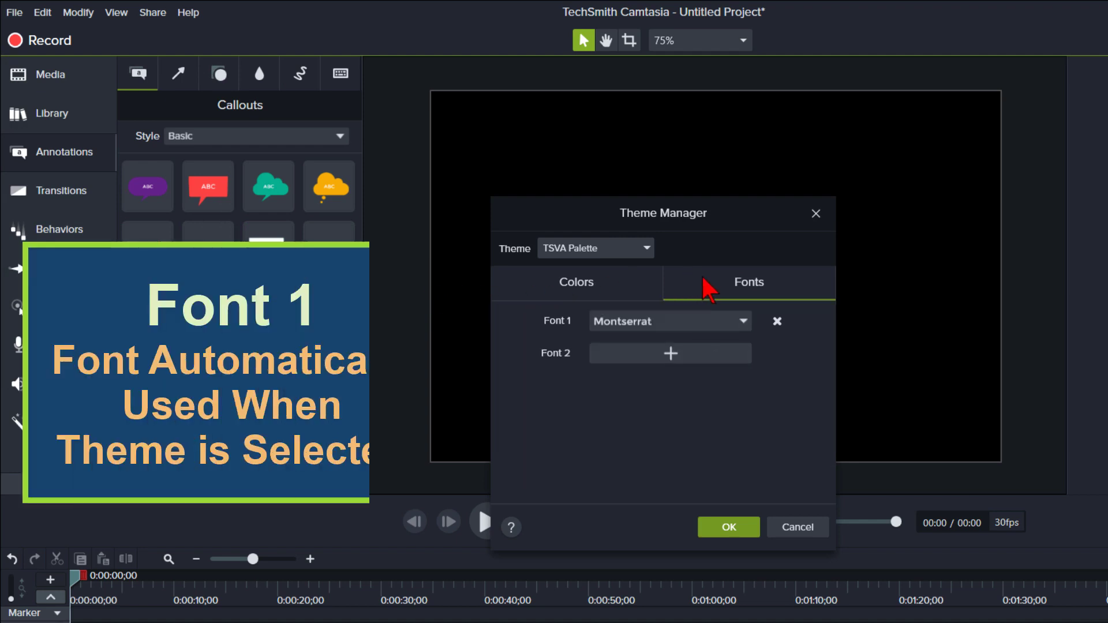
{"action": "left_click", "coordinate": [724, 332]}
{"action": "scroll", "coordinate": [750, 427], "scroll_direction": "up", "scroll_amount": 10}
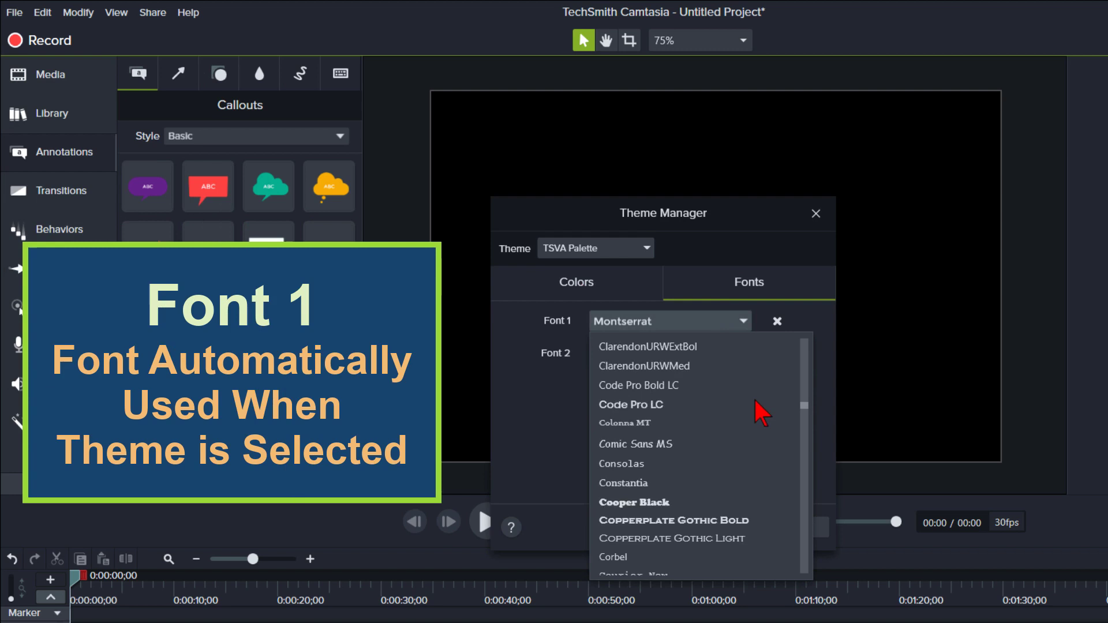
{"action": "scroll", "coordinate": [762, 413], "scroll_direction": "up", "scroll_amount": 10}
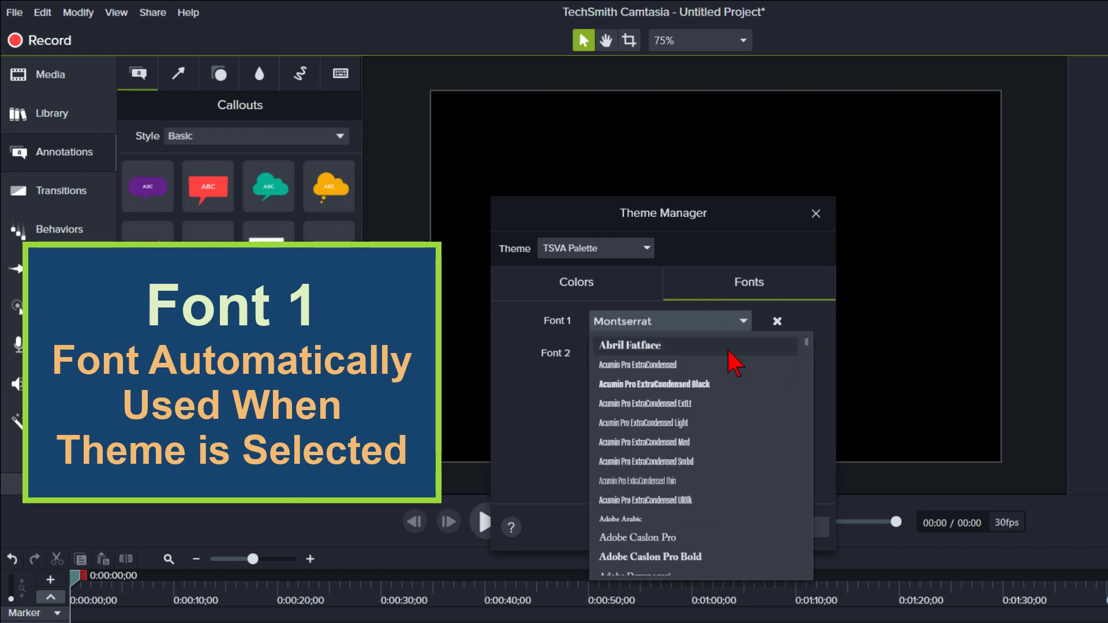
{"action": "left_click", "coordinate": [689, 364]}
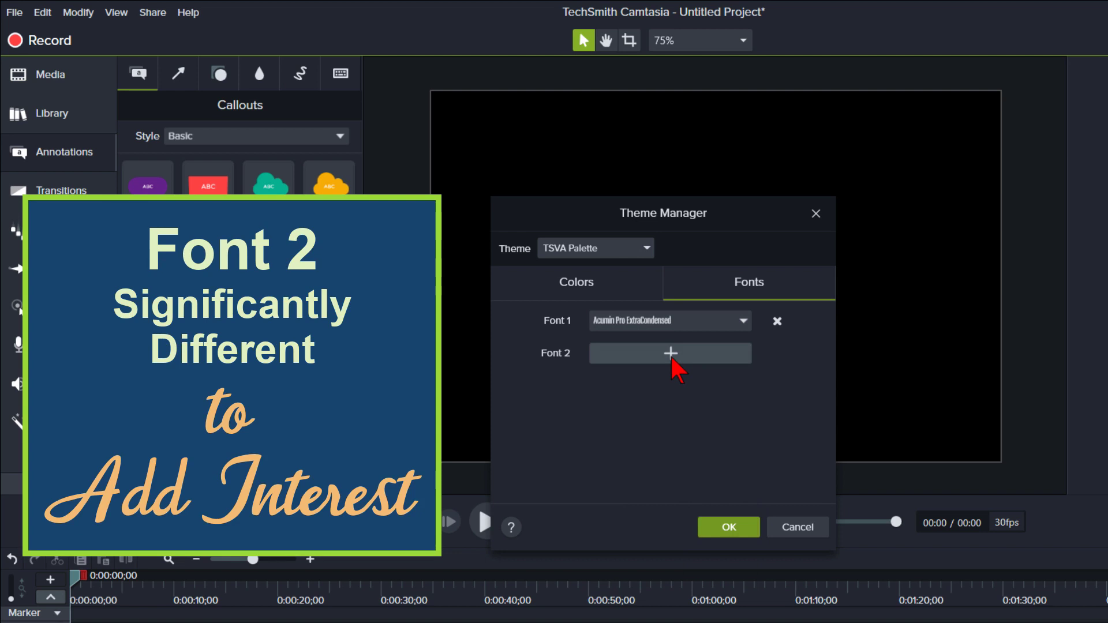
Step: Add a second theme font, Navisha Script, as Font 2
{"action": "left_click", "coordinate": [671, 357]}
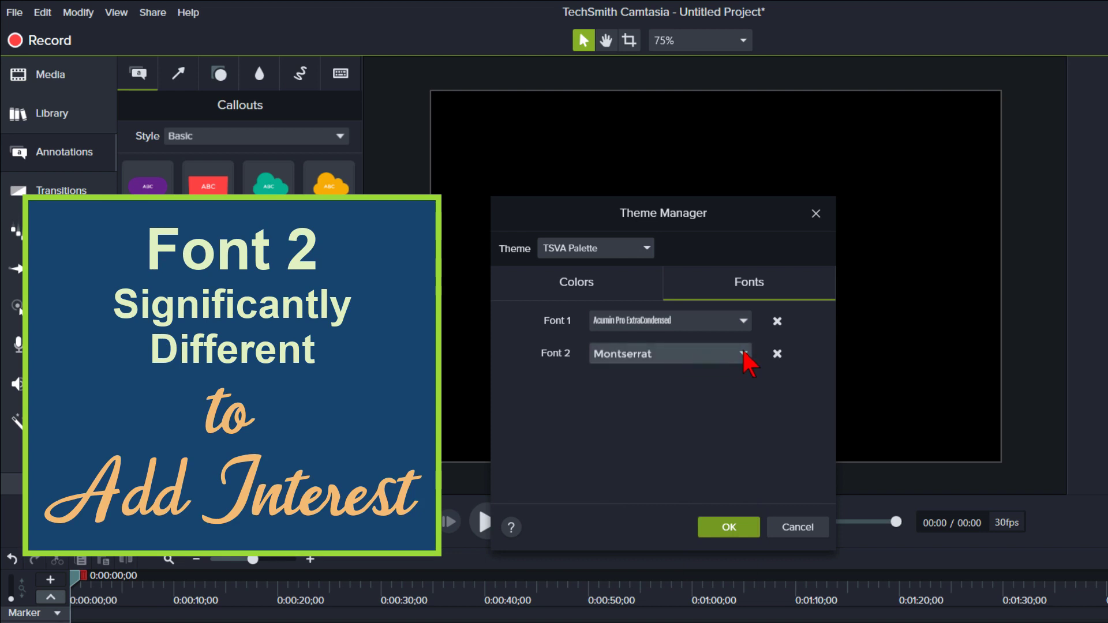
{"action": "left_click", "coordinate": [743, 354]}
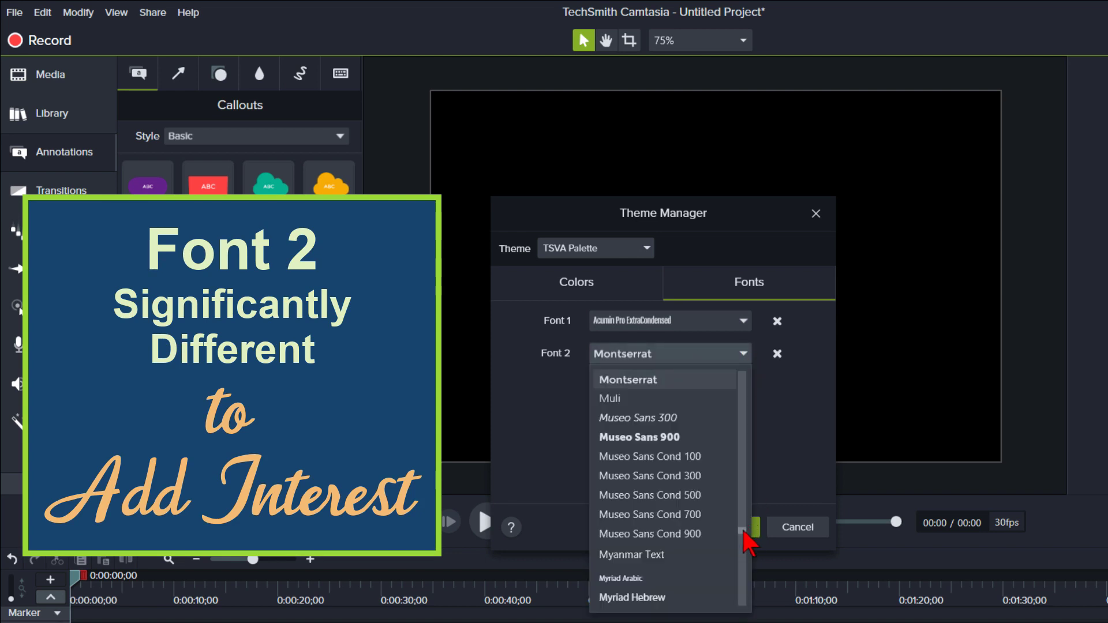
{"action": "scroll", "coordinate": [749, 537], "scroll_direction": "down", "scroll_amount": 5}
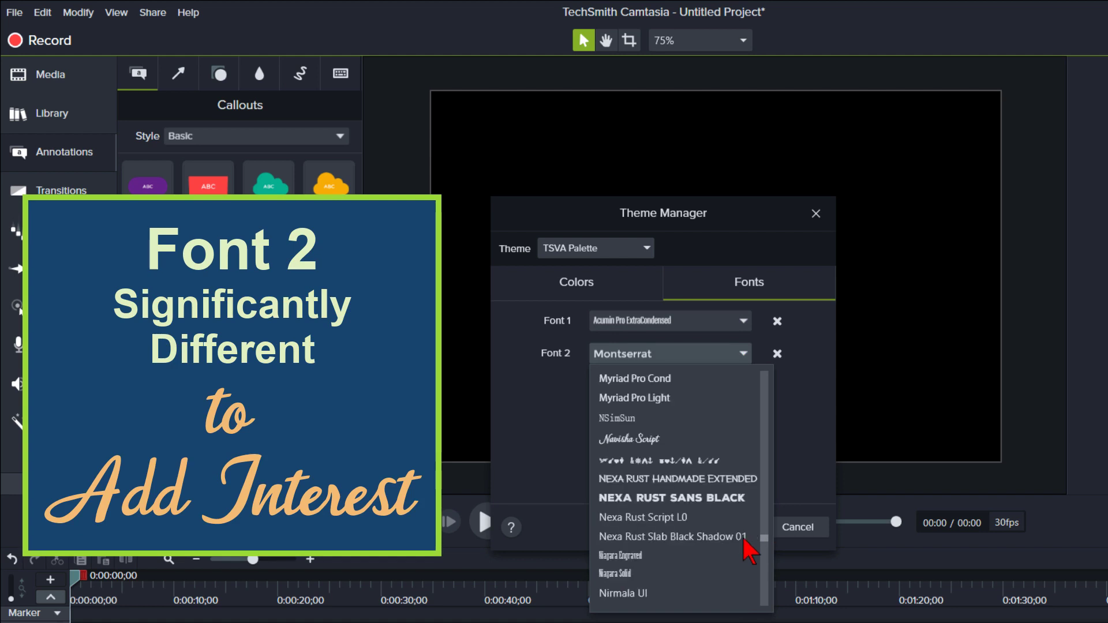
{"action": "left_click", "coordinate": [663, 445]}
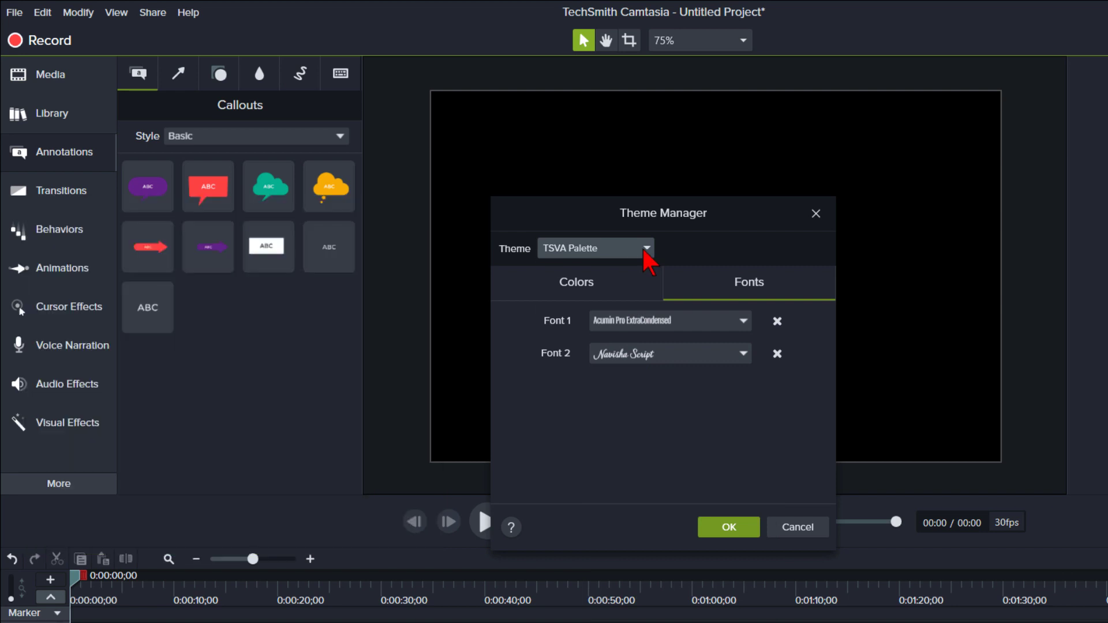
Step: Switch through the TSVA Palette Light and Dark themes, save, and drag a speech-bubble callout onto the canvas
{"action": "left_click", "coordinate": [645, 248]}
{"action": "left_click", "coordinate": [635, 267]}
{"action": "left_click", "coordinate": [647, 248]}
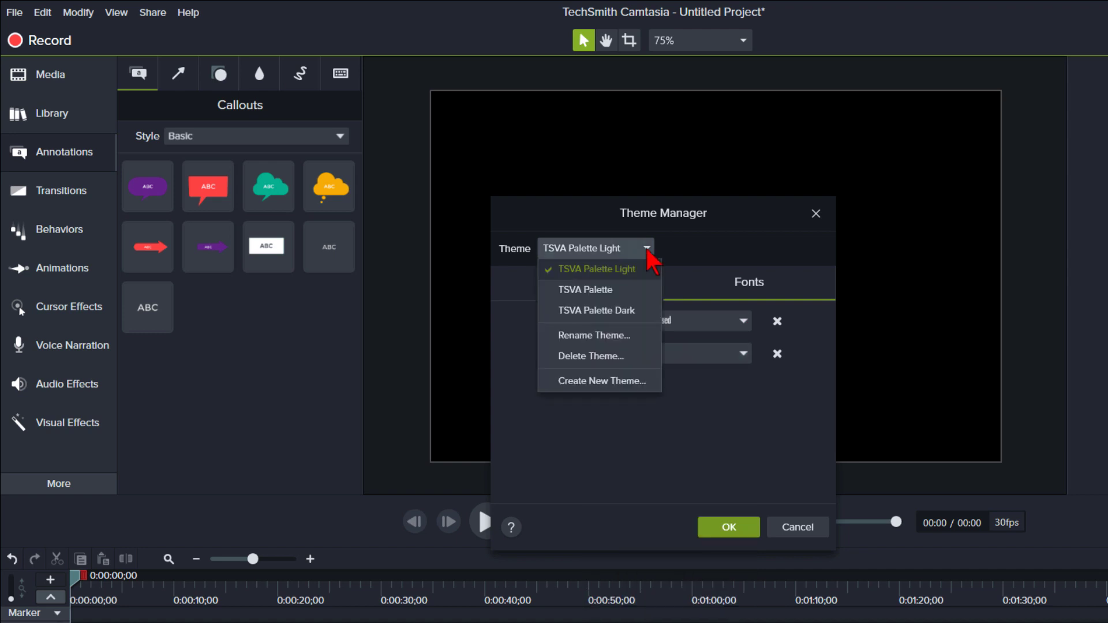
{"action": "left_click", "coordinate": [635, 308]}
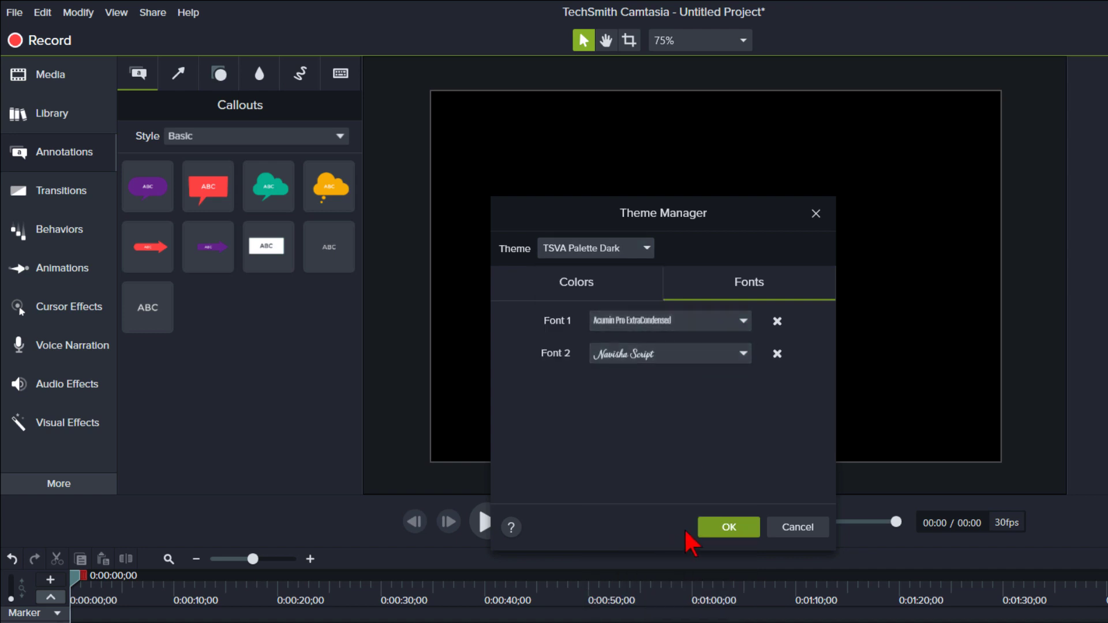
{"action": "left_click", "coordinate": [713, 528]}
{"action": "left_click_drag", "start_coordinate": [148, 187], "coordinate": [616, 194]}
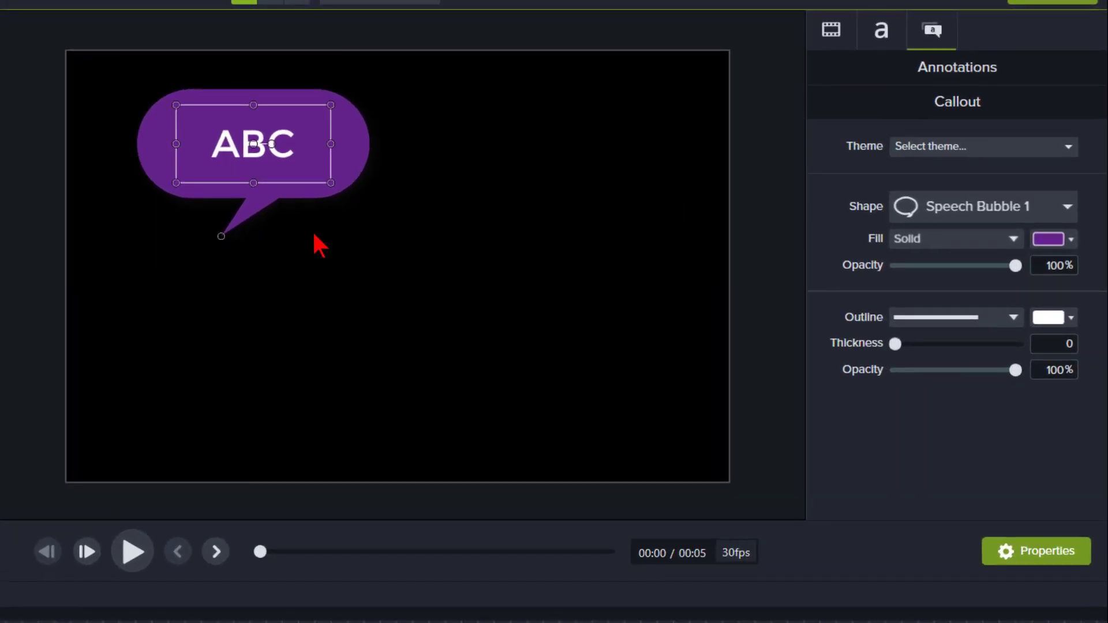
Step: Give the speech-bubble callout the TSVA Palette theme, then fill it with that palette's purple swatch
{"action": "left_click", "coordinate": [929, 147]}
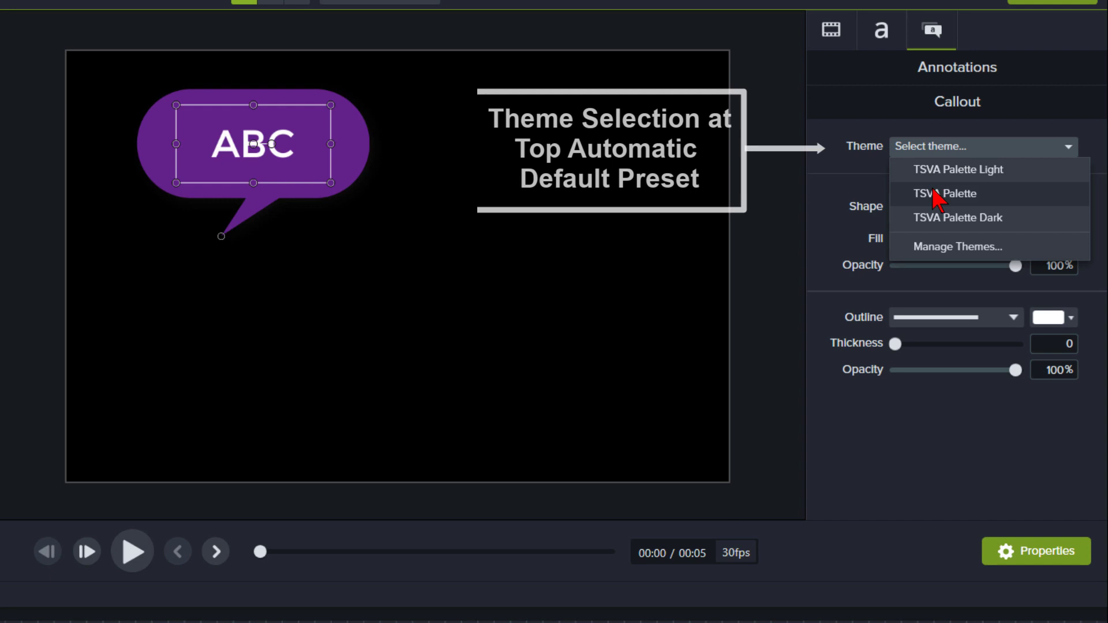
{"action": "left_click", "coordinate": [939, 195]}
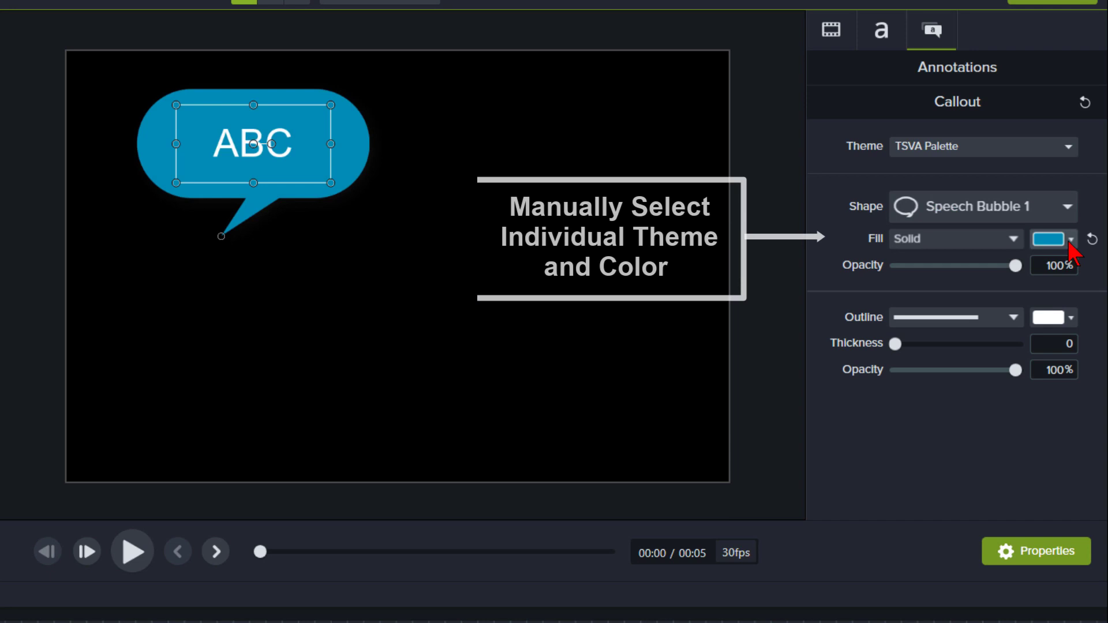
{"action": "left_click", "coordinate": [1069, 239]}
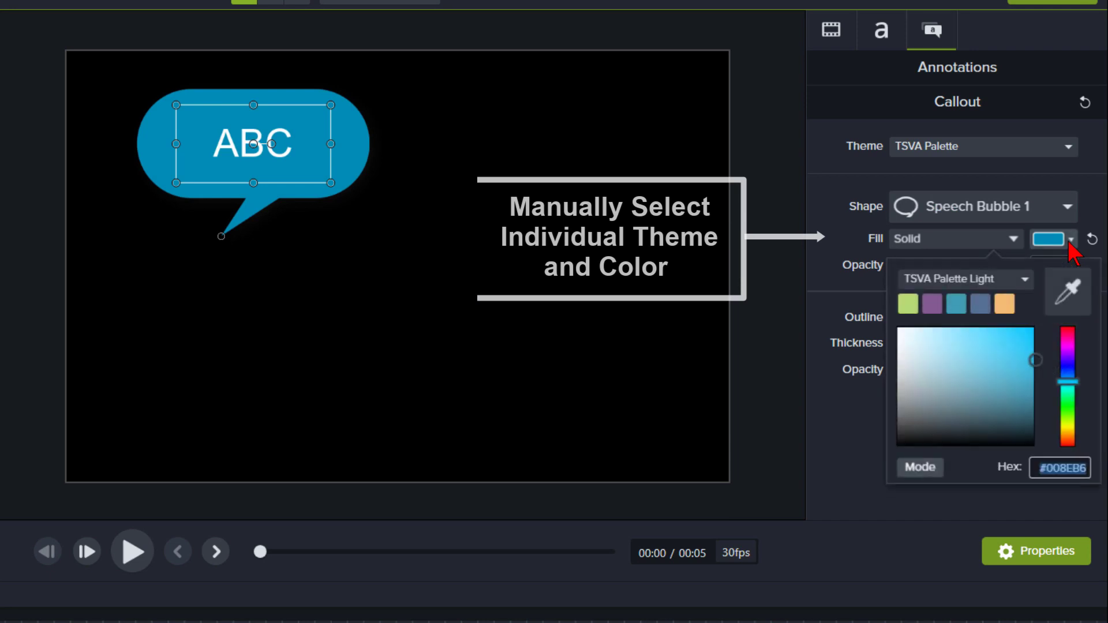
{"action": "left_click", "coordinate": [1027, 280]}
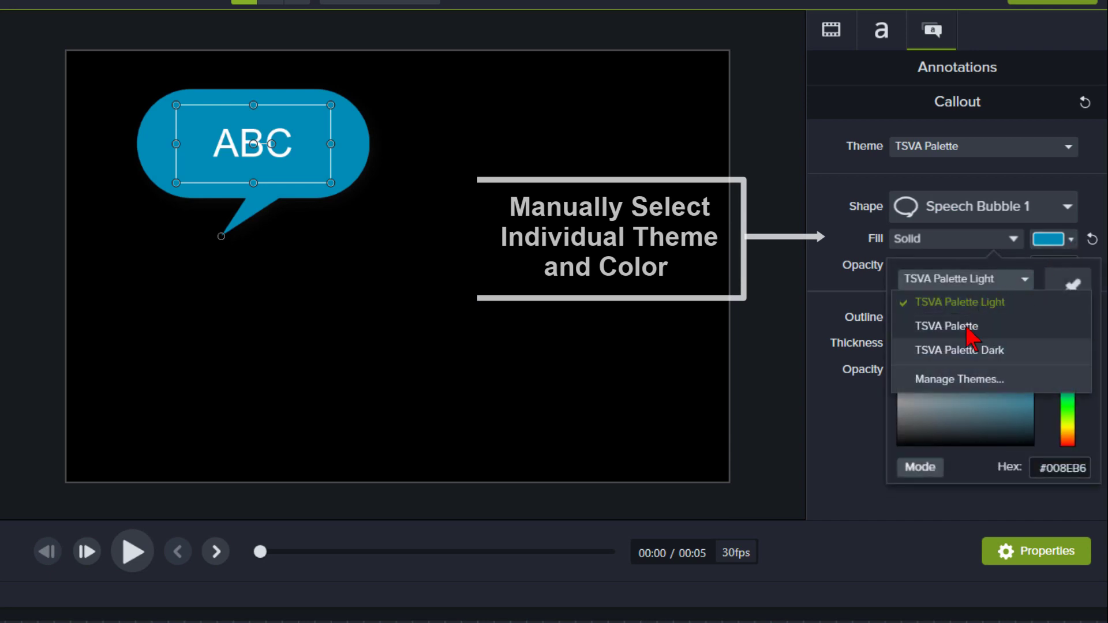
{"action": "left_click", "coordinate": [938, 325]}
{"action": "left_click", "coordinate": [956, 310]}
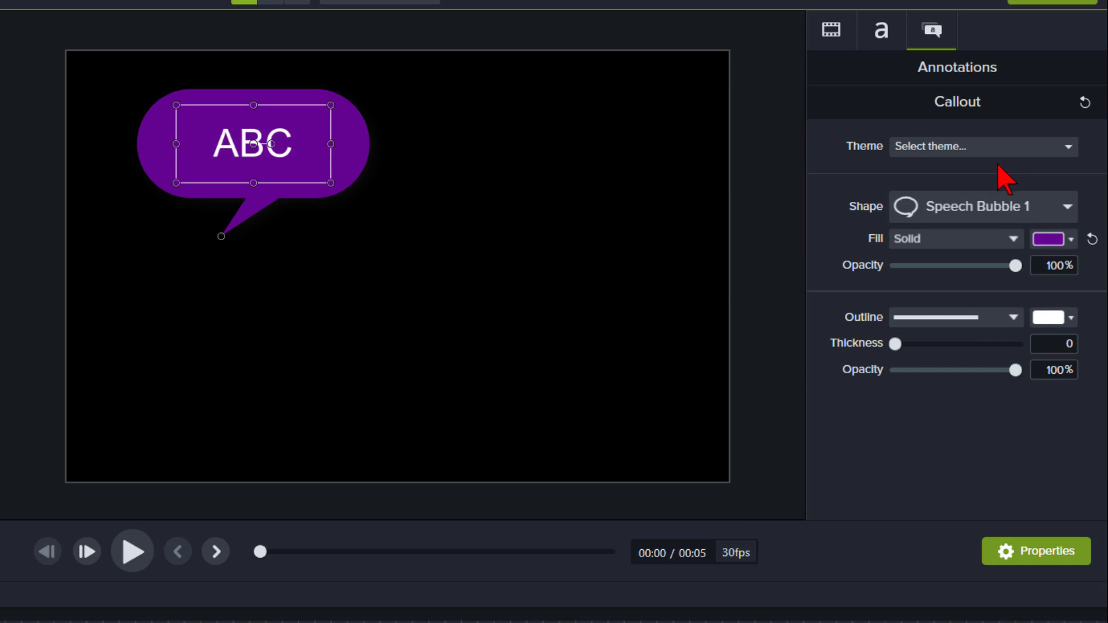
Step: Fill the callout with dark blue from the TSVA Palette Dark swatches
{"action": "left_click", "coordinate": [1071, 240]}
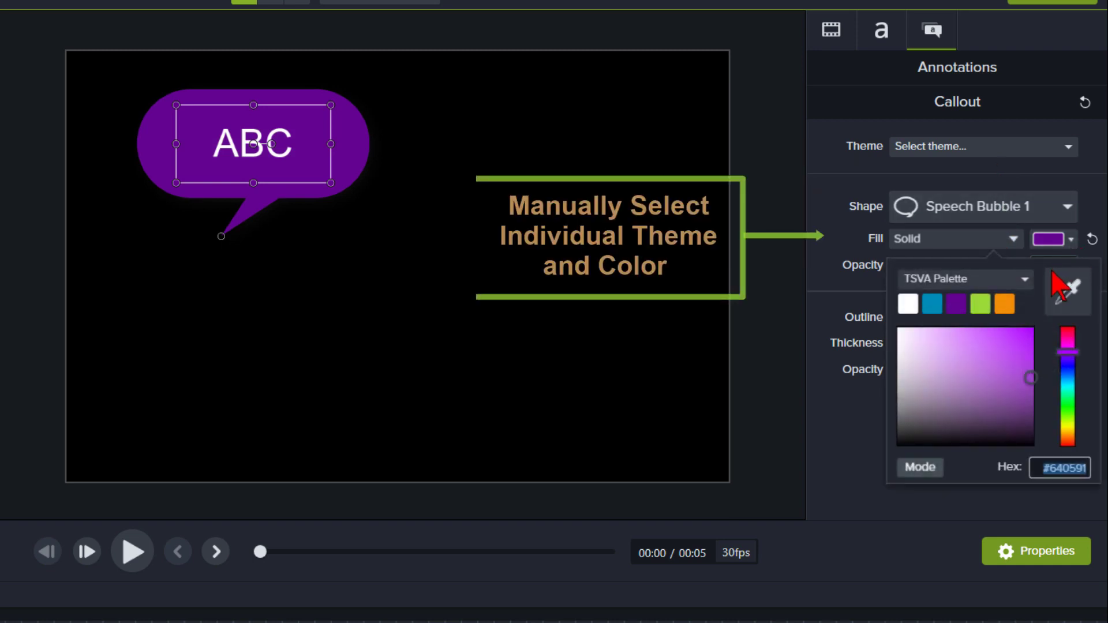
{"action": "left_click", "coordinate": [1026, 278]}
{"action": "left_click", "coordinate": [984, 349]}
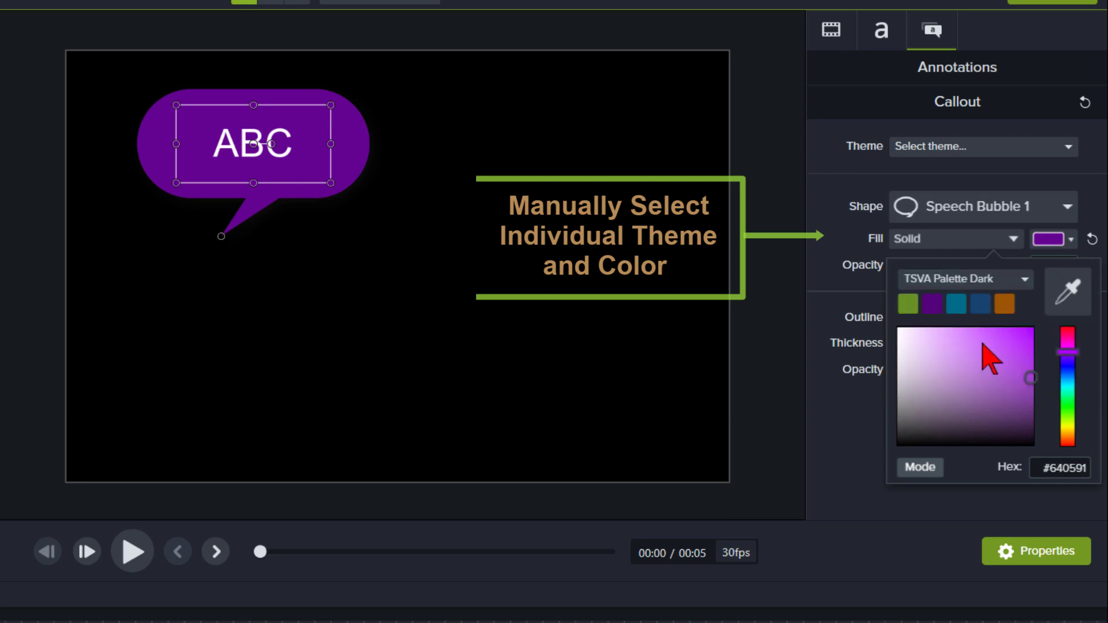
{"action": "left_click", "coordinate": [980, 303]}
Step: Give the callout a light green outline from TSVA Palette Light, 10 thick
{"action": "left_click", "coordinate": [1049, 318]}
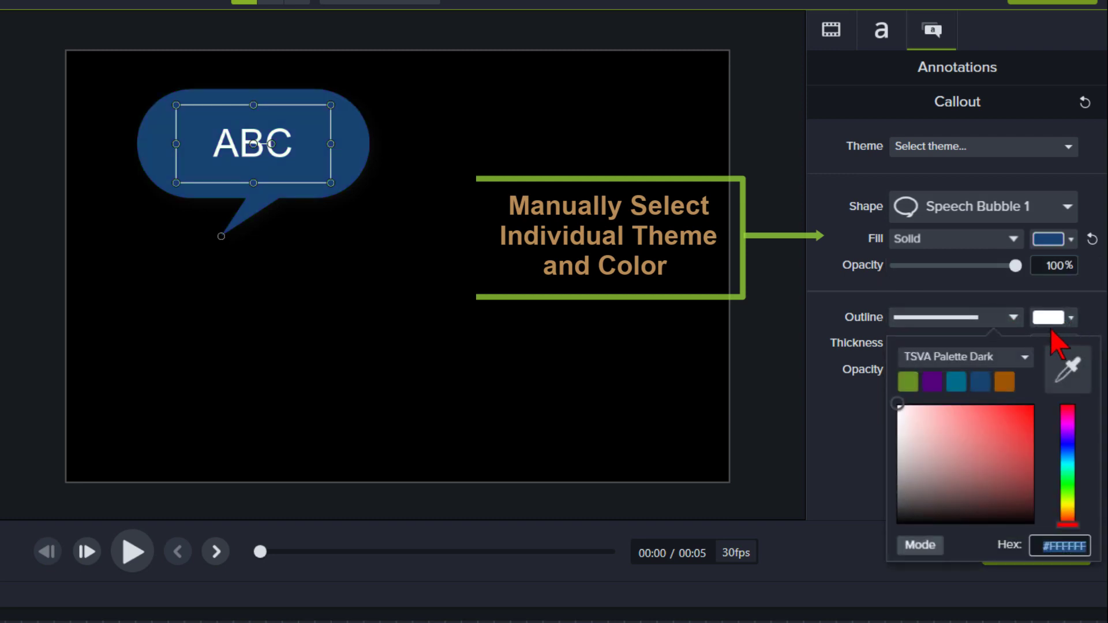
{"action": "left_click", "coordinate": [1025, 356]}
{"action": "left_click", "coordinate": [1015, 378]}
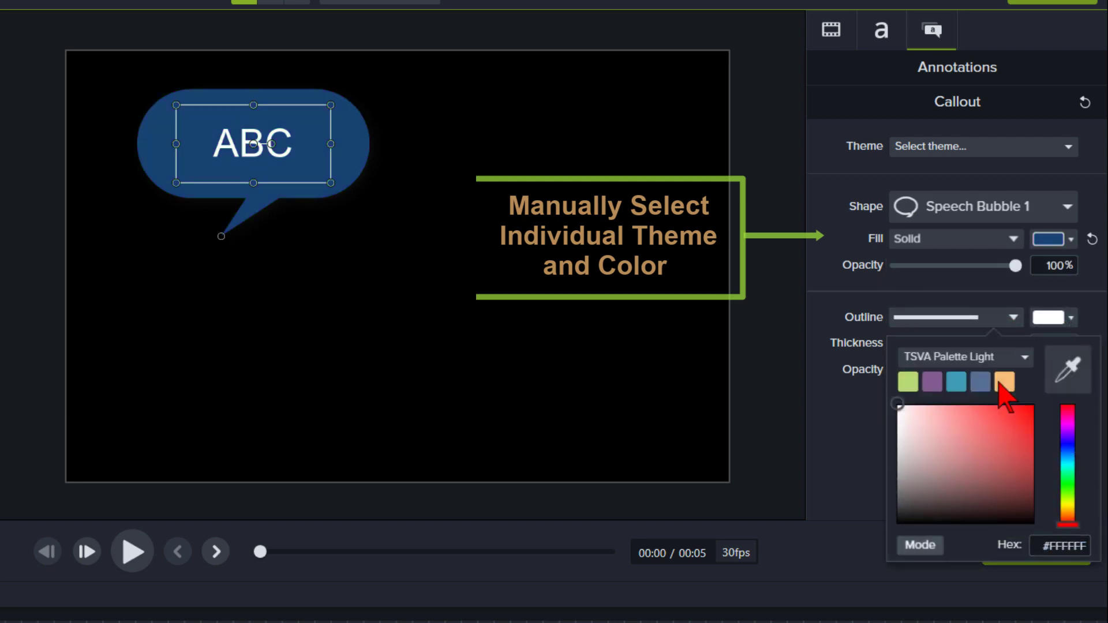
{"action": "left_click", "coordinate": [909, 381]}
{"action": "left_click", "coordinate": [1036, 353]}
{"action": "type", "text": "10"}
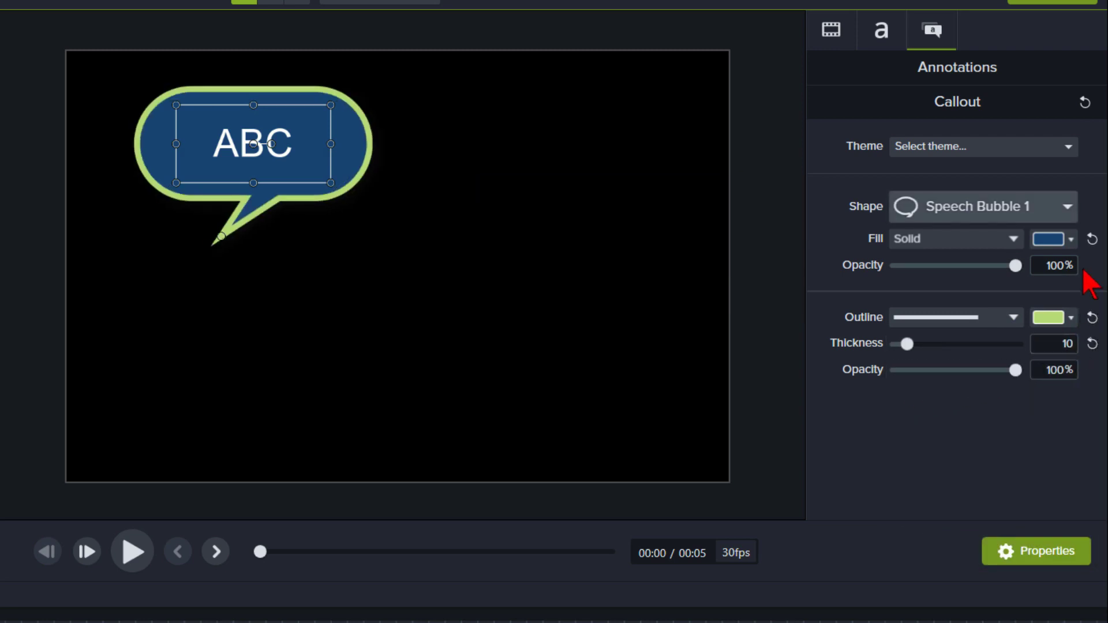
{"action": "left_click", "coordinate": [897, 38]}
Step: Make the callout's ABC text light green and set its font to Navisha Script
{"action": "left_click", "coordinate": [1048, 161]}
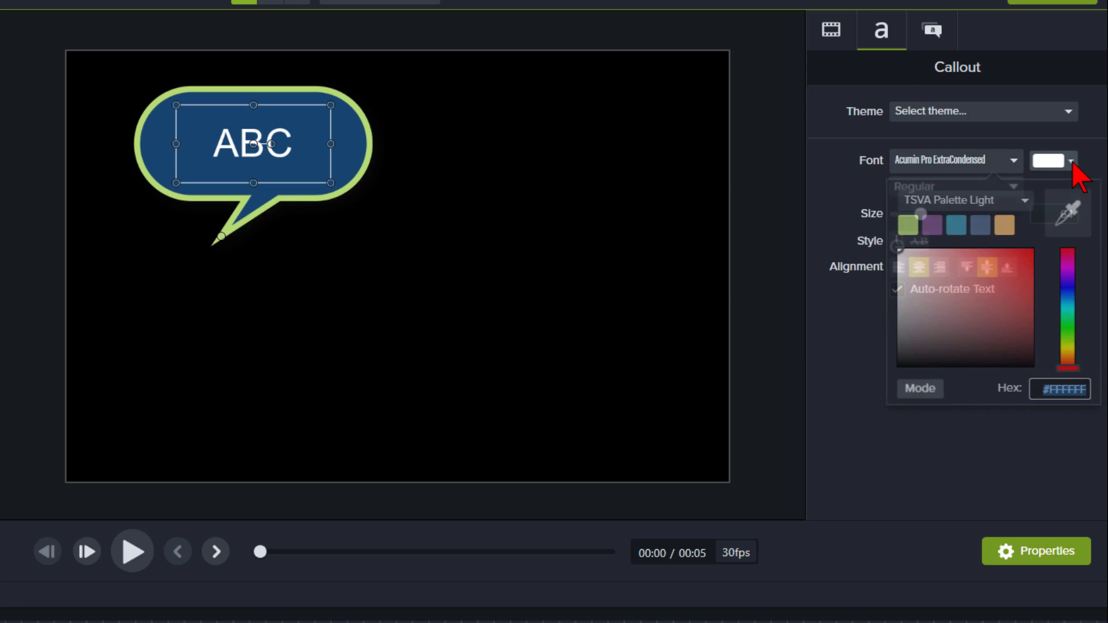
{"action": "left_click", "coordinate": [909, 221]}
{"action": "double_click", "coordinate": [276, 150]}
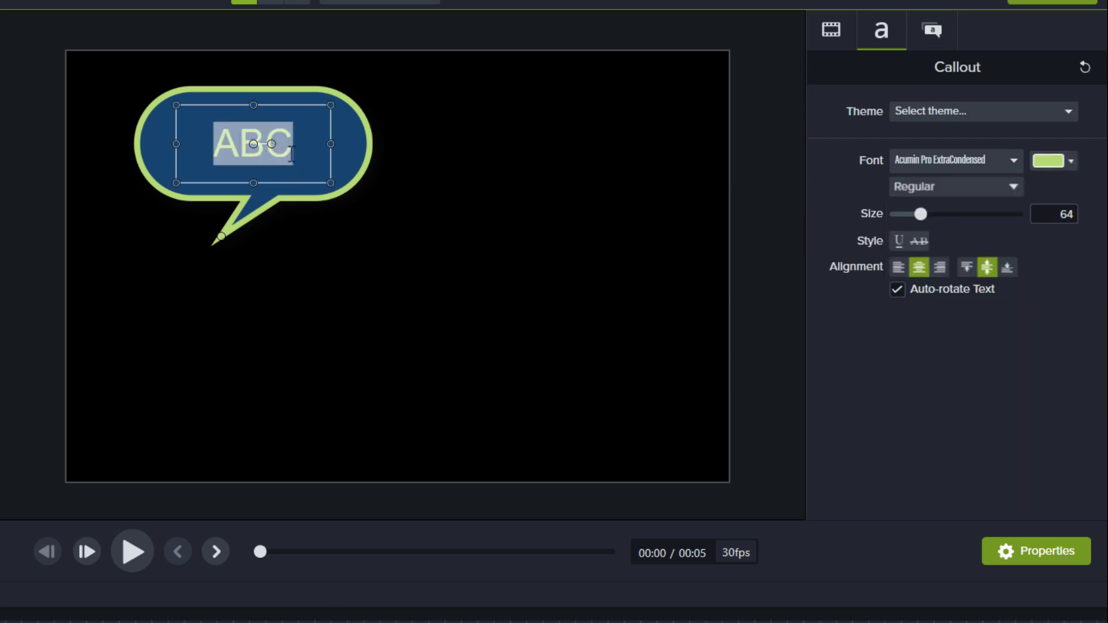
{"action": "left_click", "coordinate": [995, 169]}
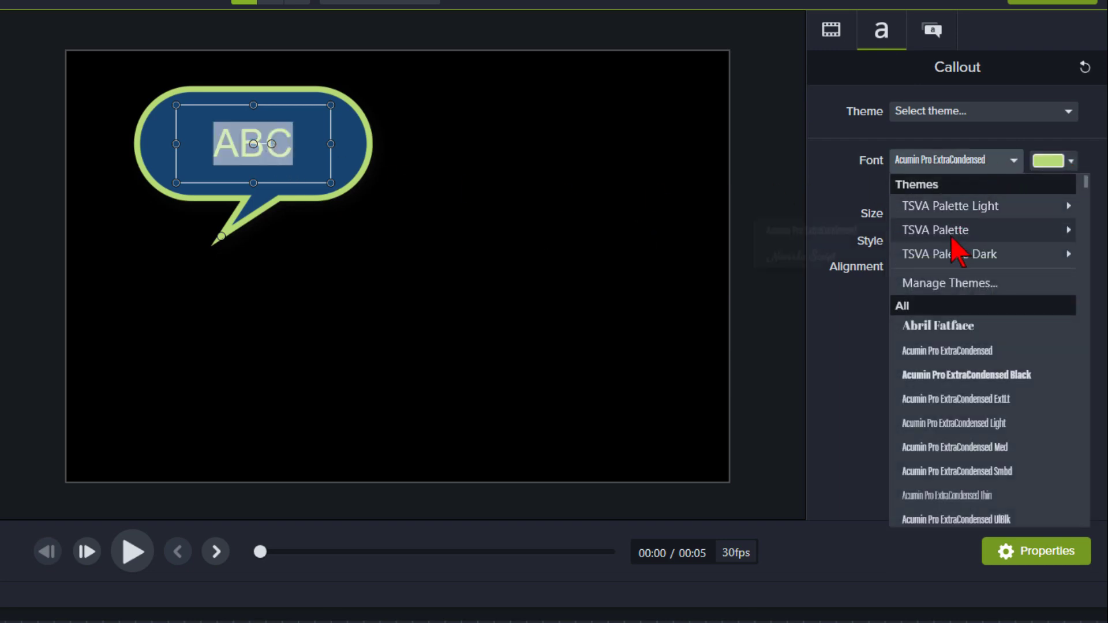
{"action": "mouse_move", "coordinate": [949, 254]}
{"action": "left_click", "coordinate": [831, 259]}
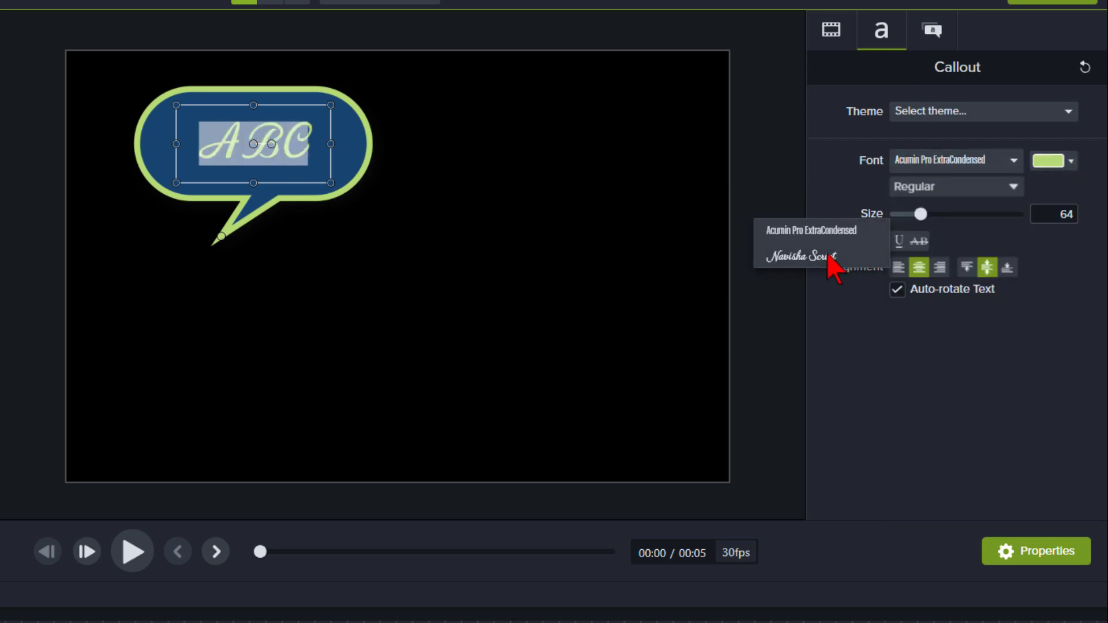
Step: Lighten the text colour to #C3E18E and copy that hex value
{"action": "left_click", "coordinate": [1072, 163]}
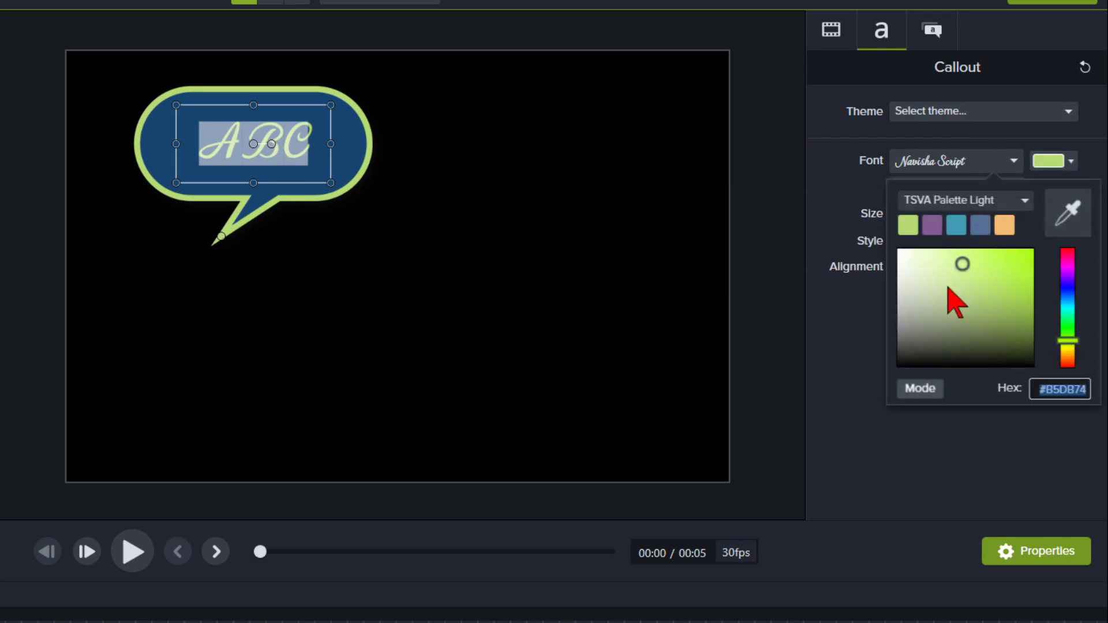
{"action": "left_click", "coordinate": [956, 262]}
{"action": "left_click_drag", "start_coordinate": [956, 264], "coordinate": [948, 261]}
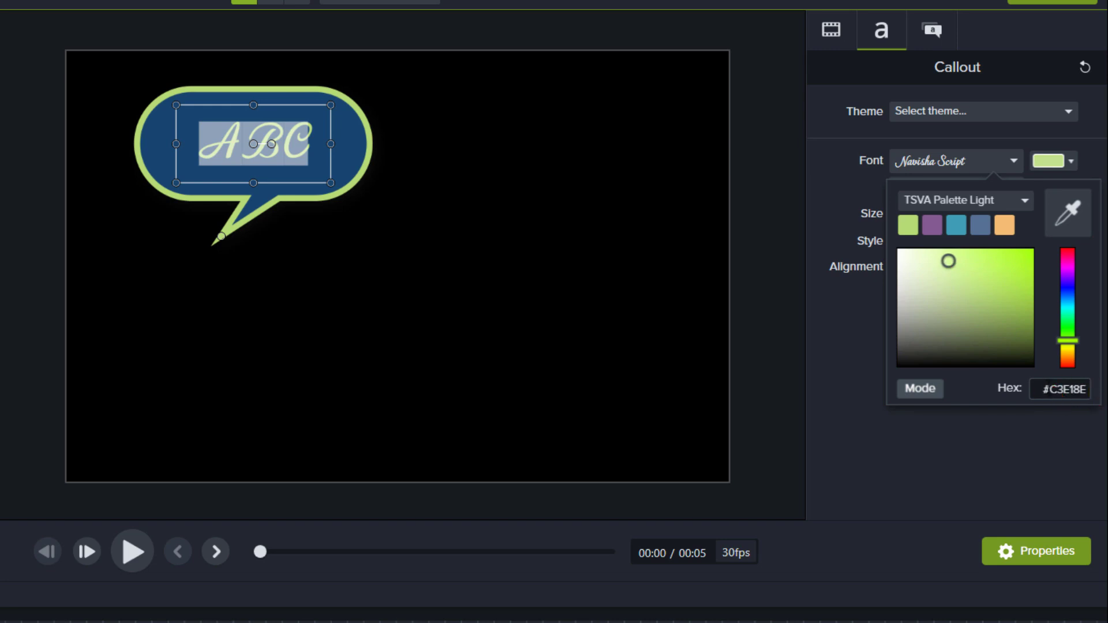
{"action": "left_click", "coordinate": [1059, 389]}
{"action": "key", "text": "ctrl+c"}
Step: In the Theme Manager, paste C3E18E as the TSVA Palette Light Foreground hex colour
{"action": "left_click", "coordinate": [1026, 199]}
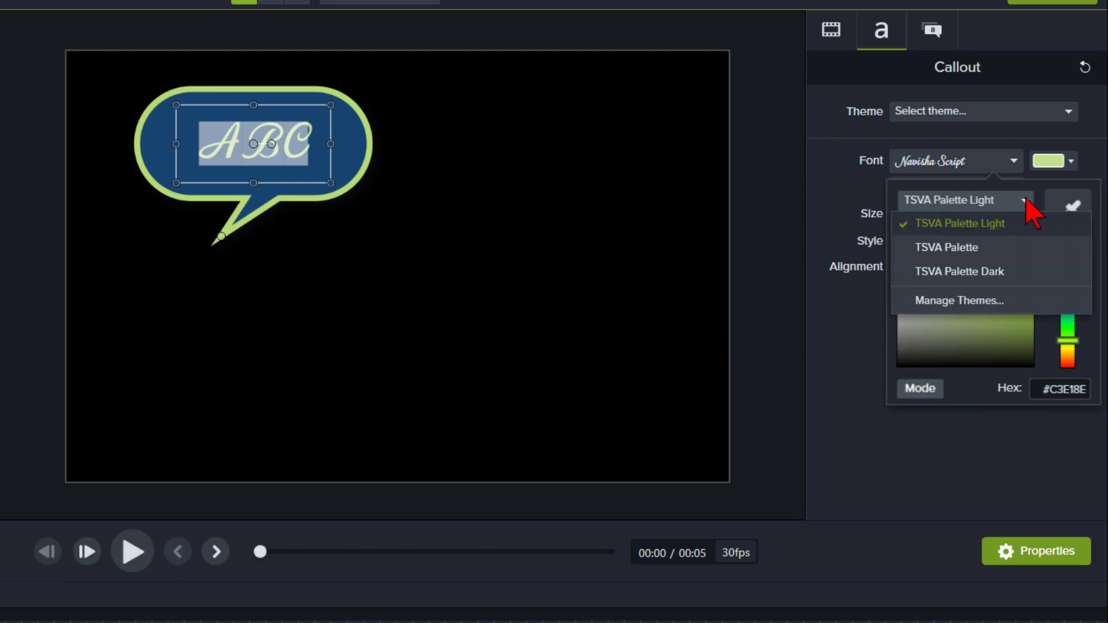
{"action": "left_click", "coordinate": [973, 304]}
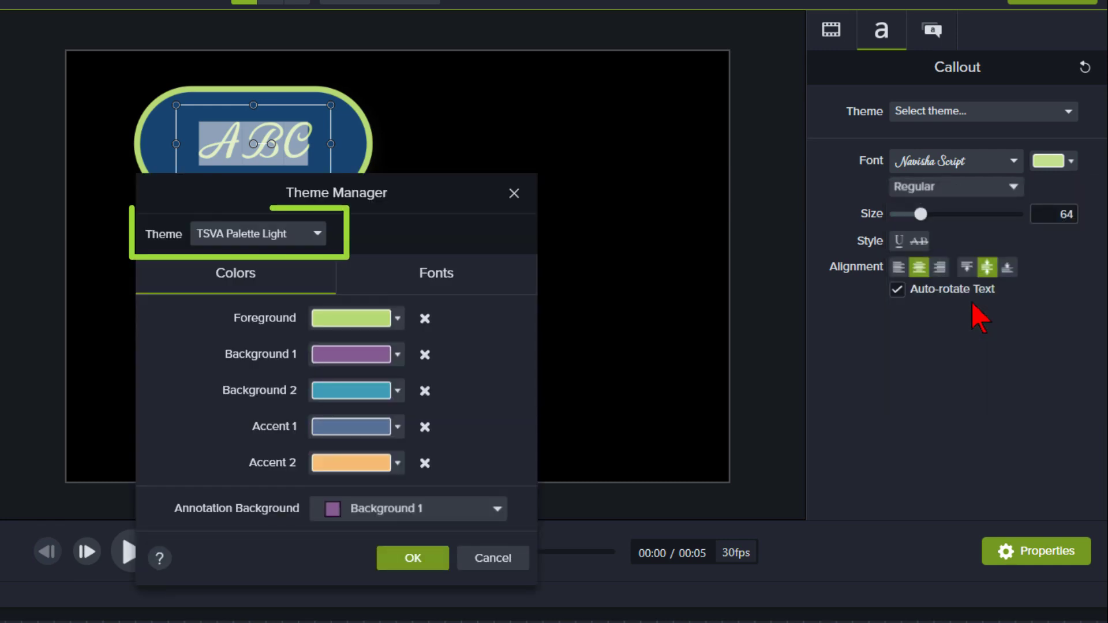
{"action": "left_click", "coordinate": [397, 319]}
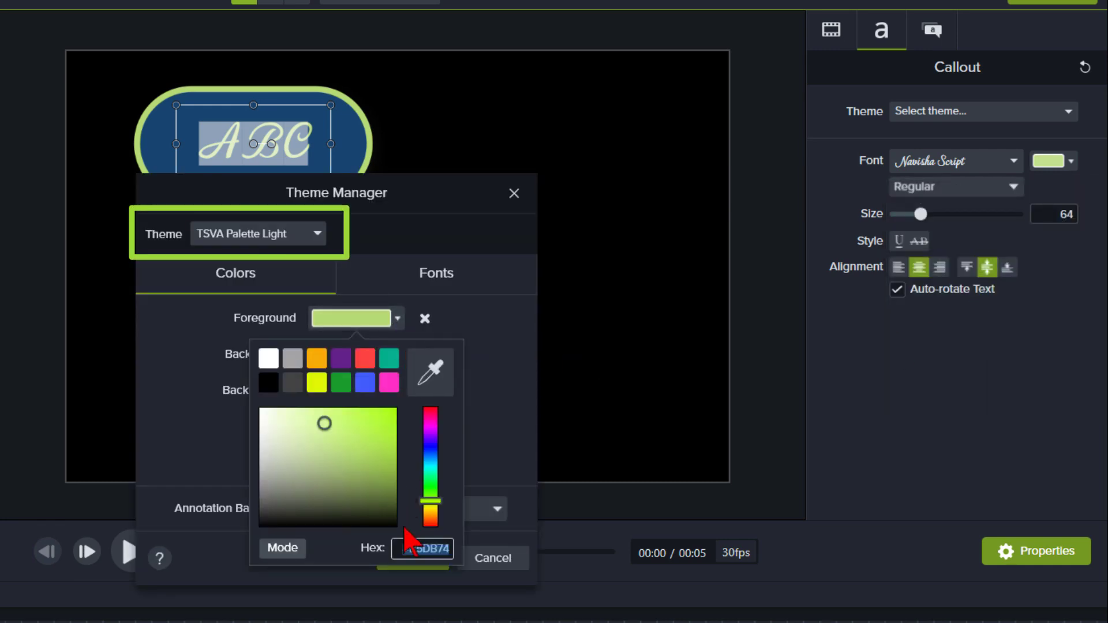
{"action": "key", "text": "ctrl+v"}
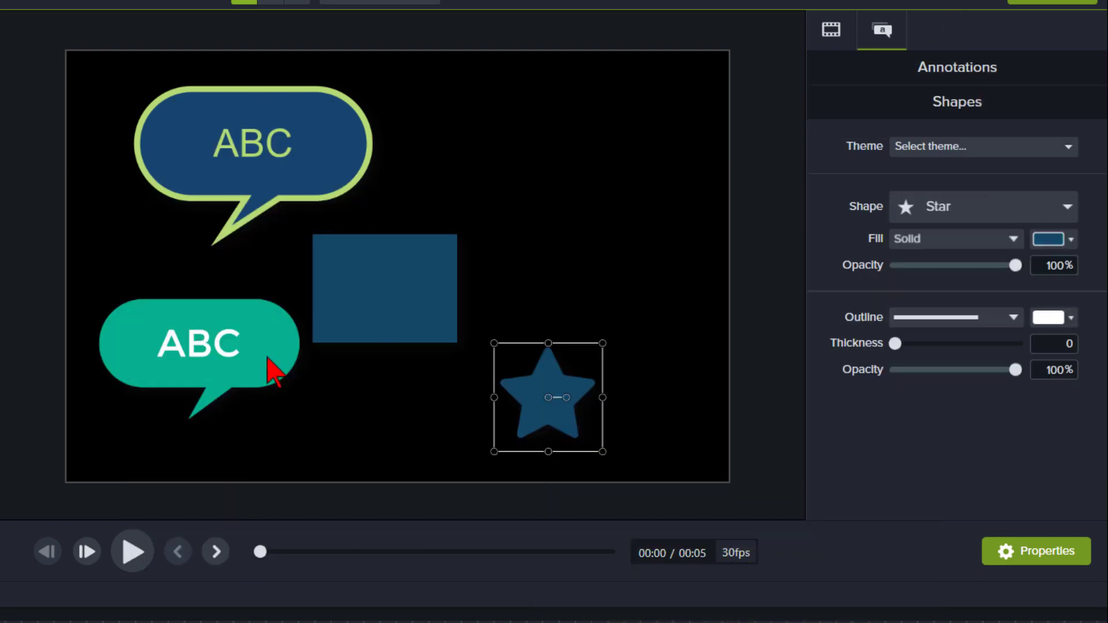
Step: Apply the TSVA Palette theme to both speech bubbles and fill them purple
{"action": "left_click", "coordinate": [268, 365]}
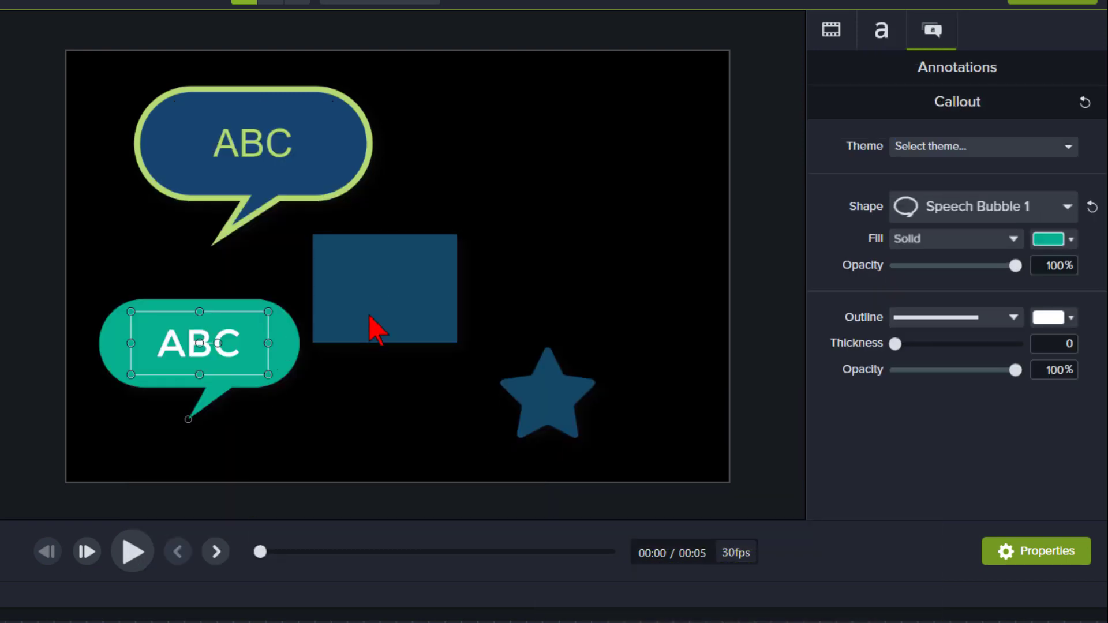
{"action": "left_click", "coordinate": [372, 325], "text": "ctrl"}
{"action": "left_click", "coordinate": [549, 416], "text": "ctrl"}
{"action": "left_click", "coordinate": [354, 168], "text": "ctrl"}
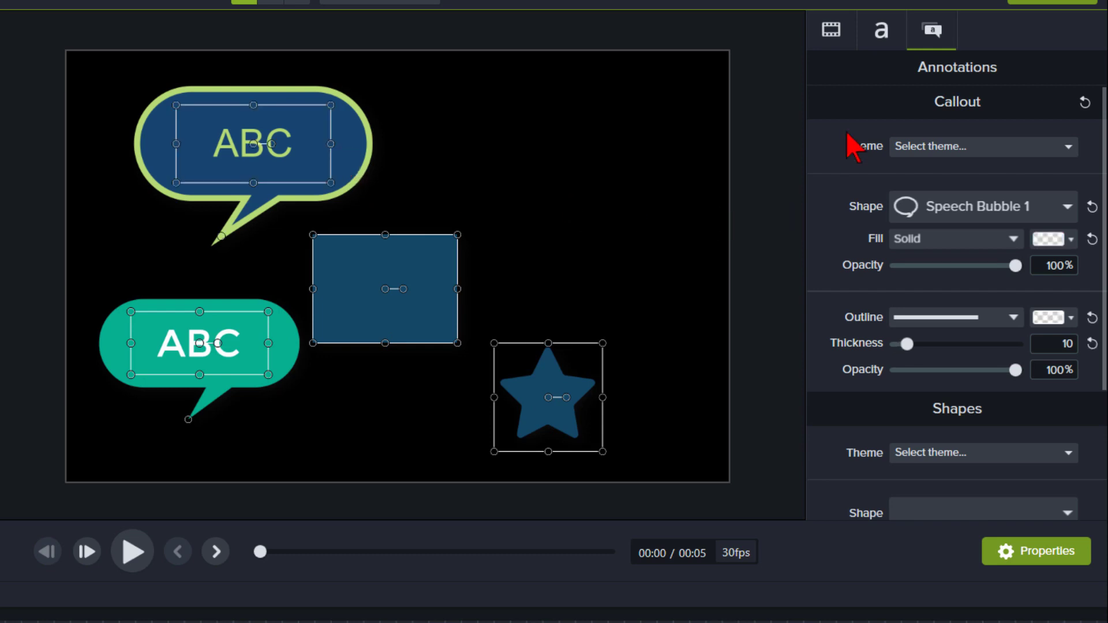
{"action": "left_click", "coordinate": [900, 146]}
{"action": "left_click", "coordinate": [938, 191]}
{"action": "left_click", "coordinate": [1071, 239]}
{"action": "left_click", "coordinate": [959, 314]}
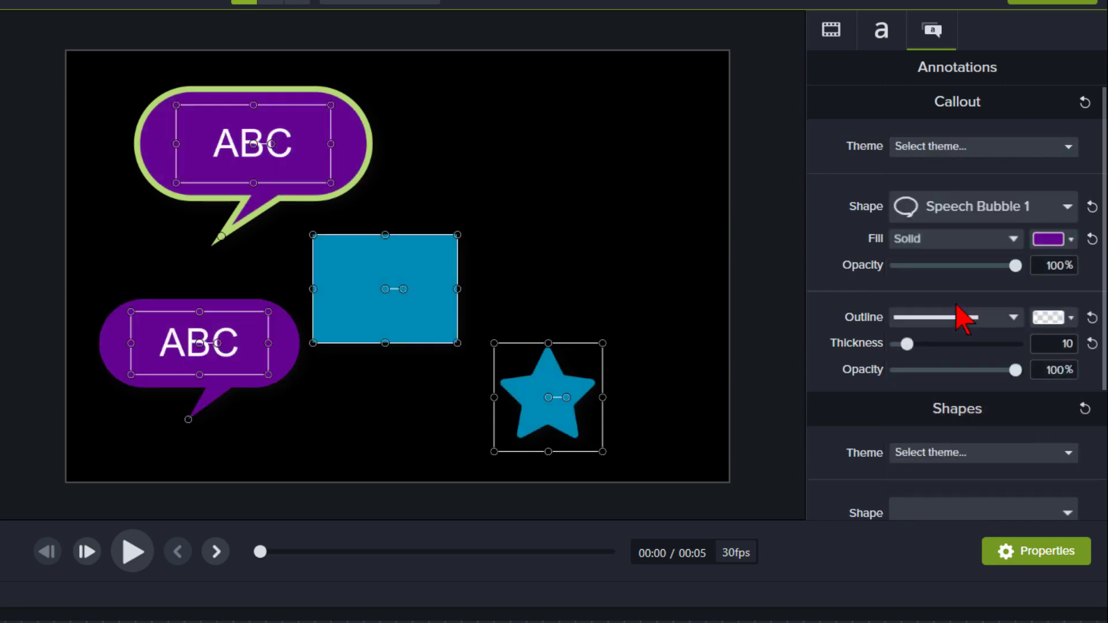
Step: Fill the rectangle and star purple with teal TSVA Palette Light outlines, thickness 15
{"action": "left_click", "coordinate": [413, 317]}
{"action": "left_click", "coordinate": [507, 386], "text": "ctrl"}
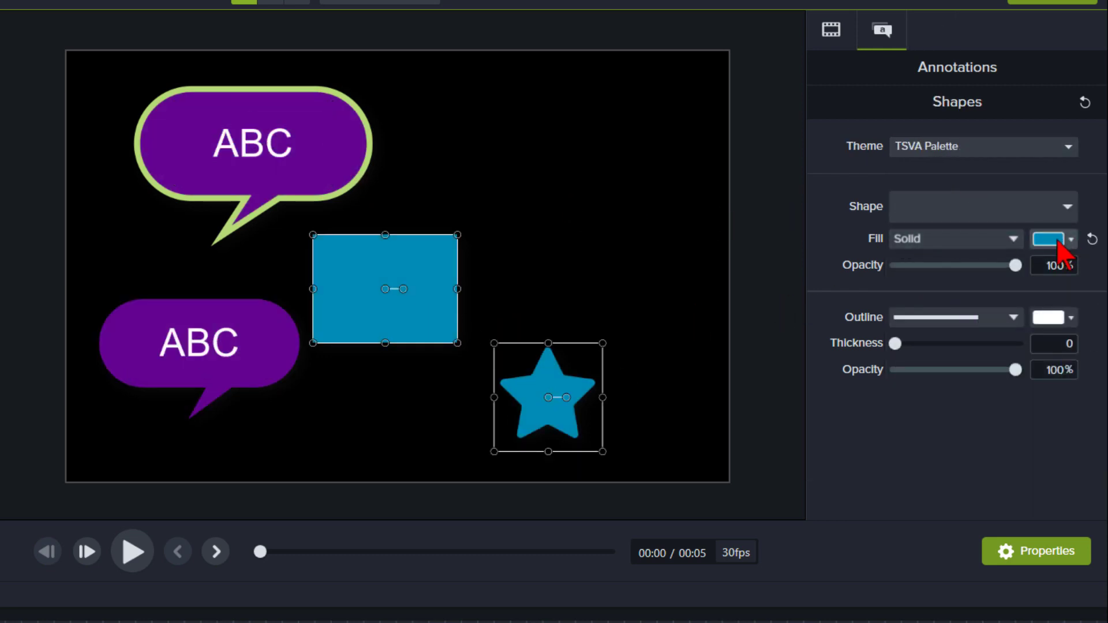
{"action": "left_click", "coordinate": [1069, 239]}
{"action": "left_click", "coordinate": [956, 304]}
{"action": "left_click", "coordinate": [1068, 317]}
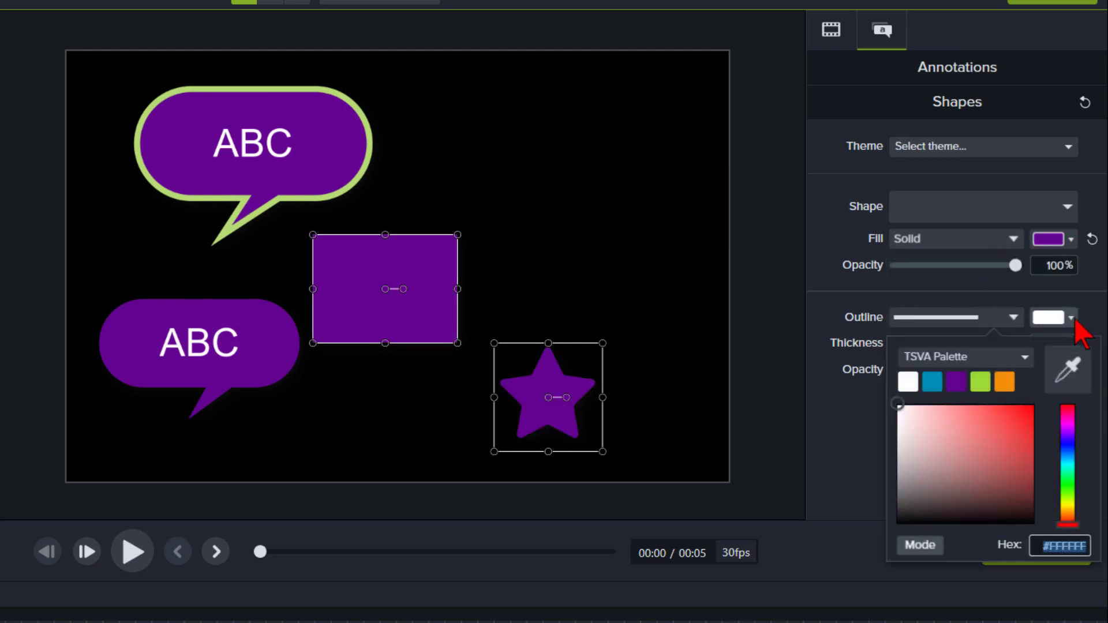
{"action": "left_click", "coordinate": [980, 357]}
{"action": "left_click", "coordinate": [969, 380]}
{"action": "left_click", "coordinate": [960, 385]}
{"action": "left_click_drag", "start_coordinate": [897, 345], "coordinate": [918, 345]}
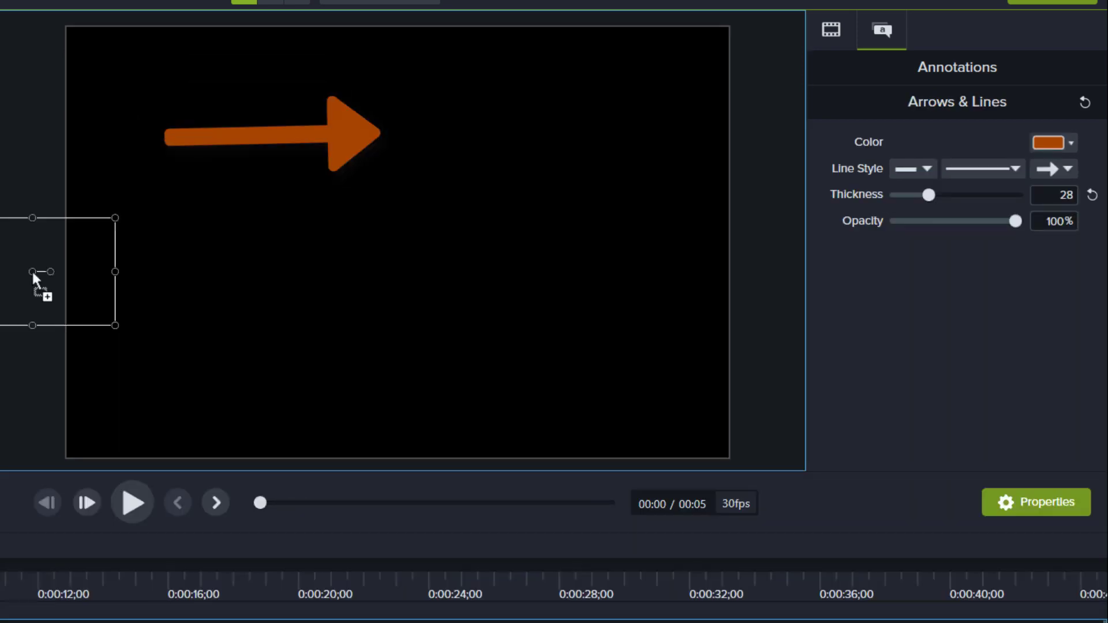
Step: Place a red sketch-motion ellipse on the canvas beside the rectangle
{"action": "left_click_drag", "start_coordinate": [33, 284], "coordinate": [222, 273]}
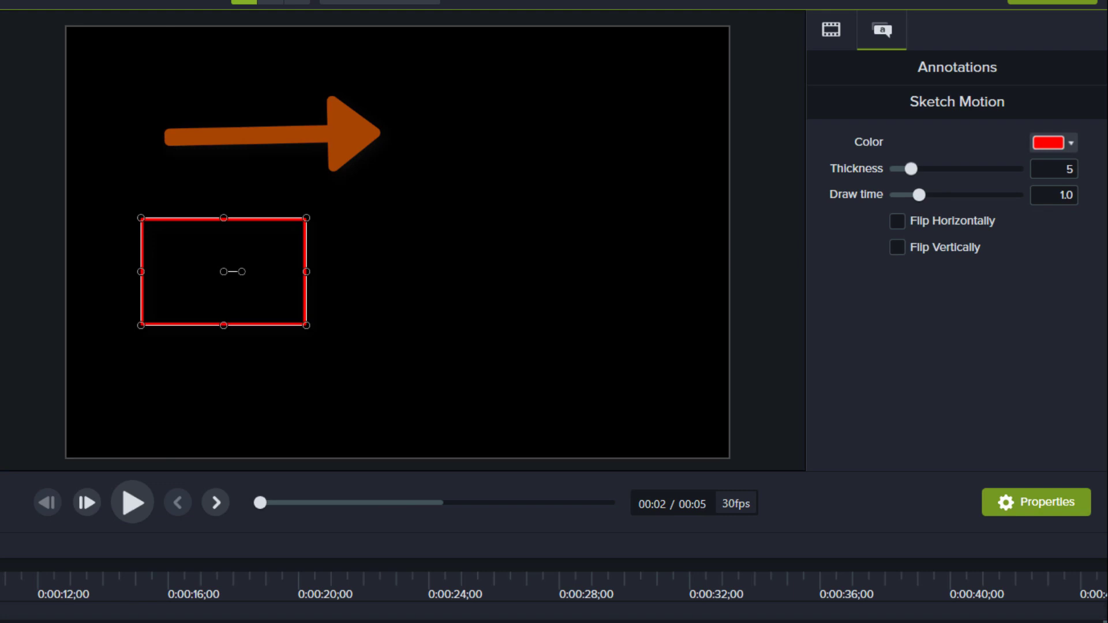
{"action": "left_click_drag", "start_coordinate": [228, 279], "coordinate": [411, 278]}
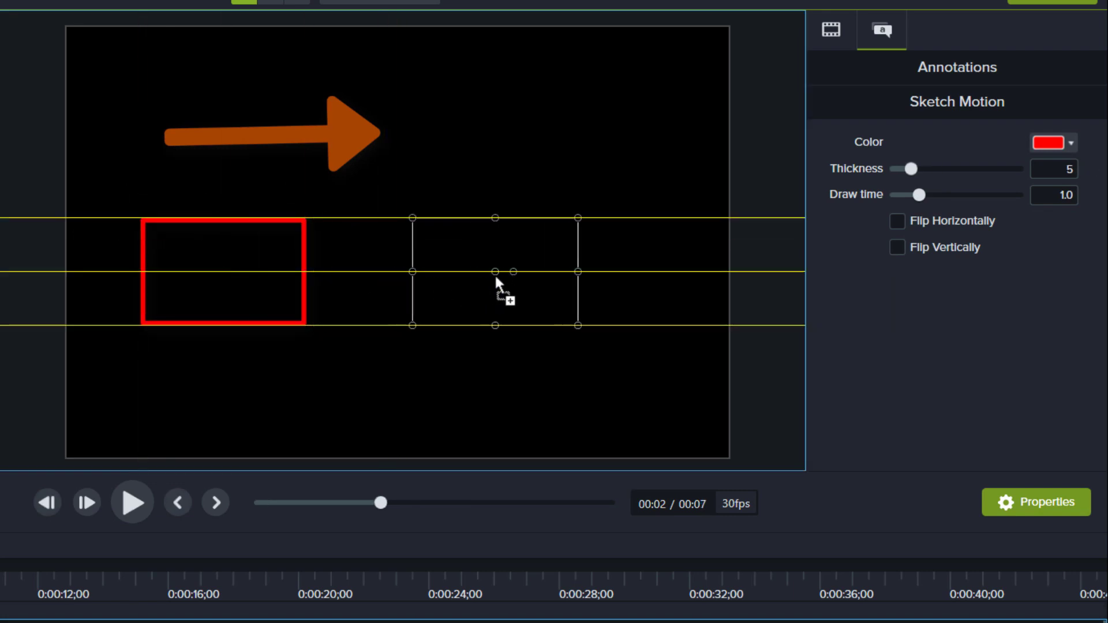
{"action": "left_click_drag", "start_coordinate": [495, 278], "coordinate": [495, 278]}
Step: Select everything and colour the arrow orange from the TSVA Palette swatches
{"action": "key", "text": "ctrl+a"}
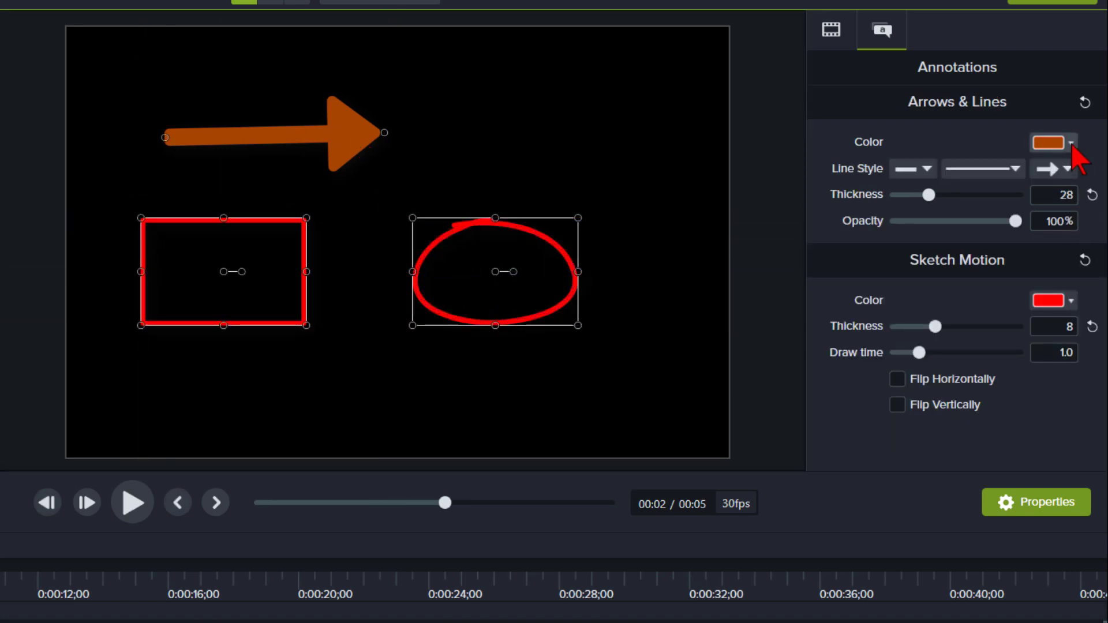
{"action": "left_click", "coordinate": [1071, 144]}
{"action": "left_click", "coordinate": [1023, 183]}
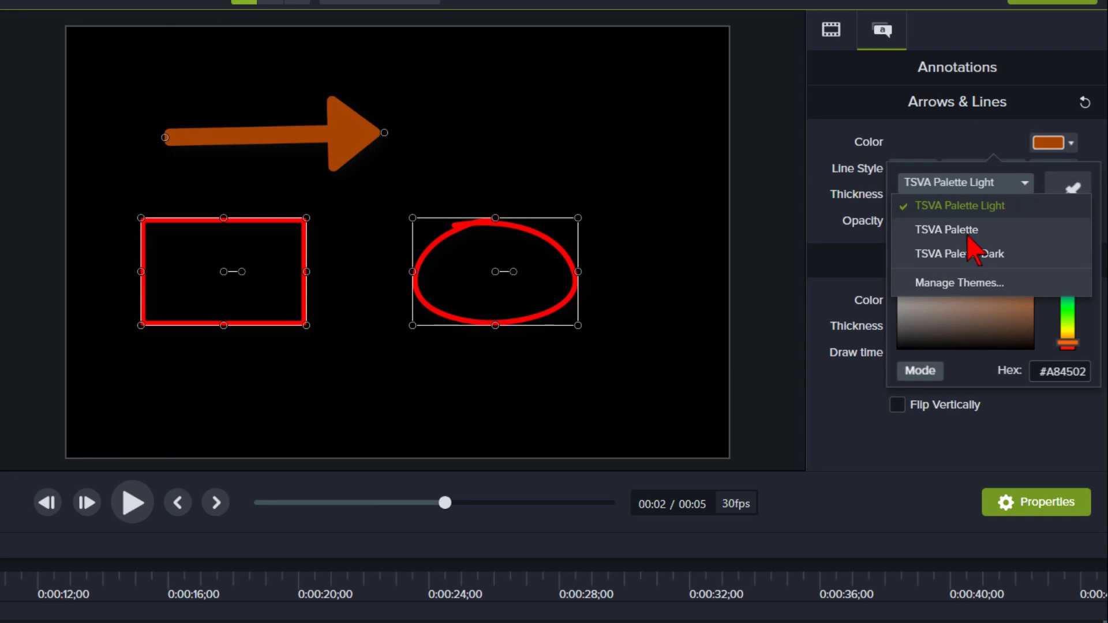
{"action": "left_click", "coordinate": [975, 230]}
{"action": "left_click", "coordinate": [1003, 205]}
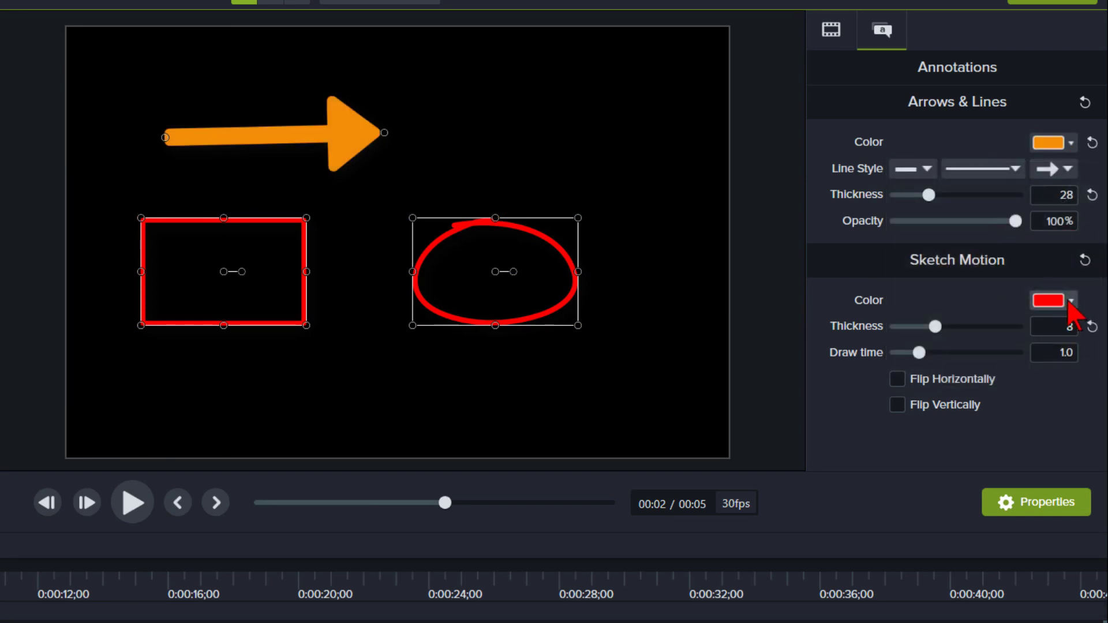
{"action": "left_click", "coordinate": [1069, 303]}
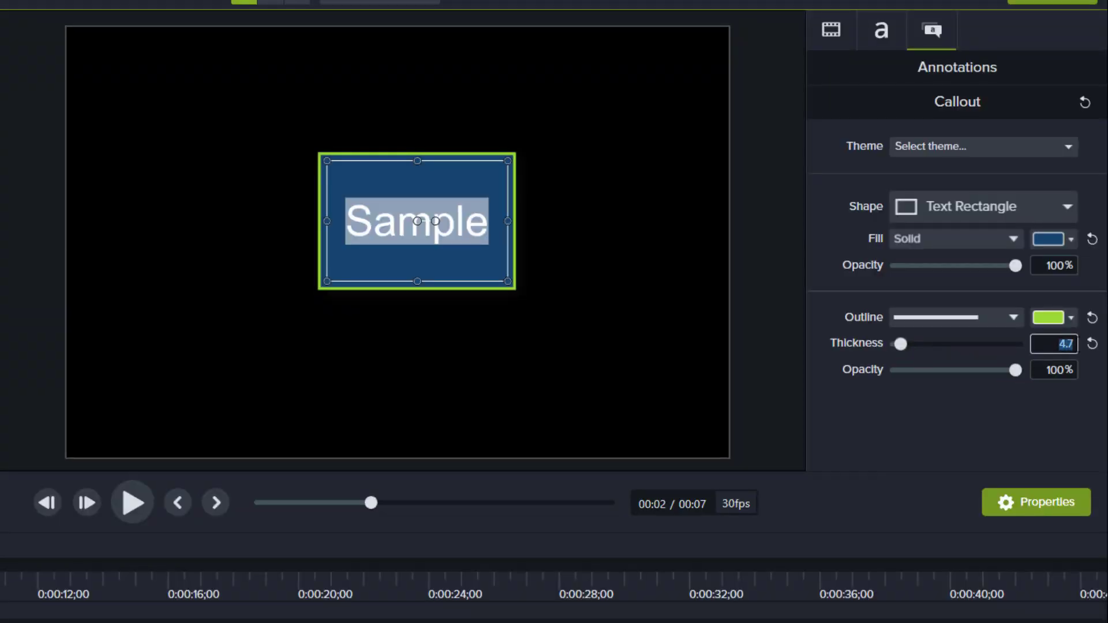
Step: Confirm a border thickness of 10 and move the Sample box to the canvas's top-left
{"action": "key", "text": "Return"}
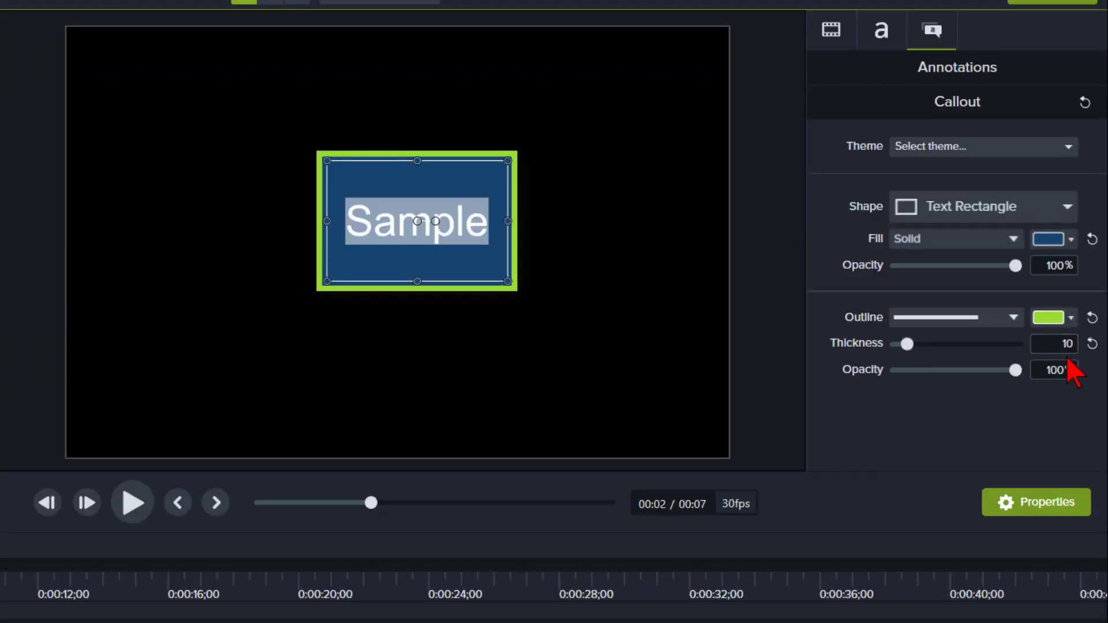
{"action": "left_click", "coordinate": [481, 326]}
{"action": "left_click", "coordinate": [361, 260]}
{"action": "left_click_drag", "start_coordinate": [361, 259], "coordinate": [142, 232]}
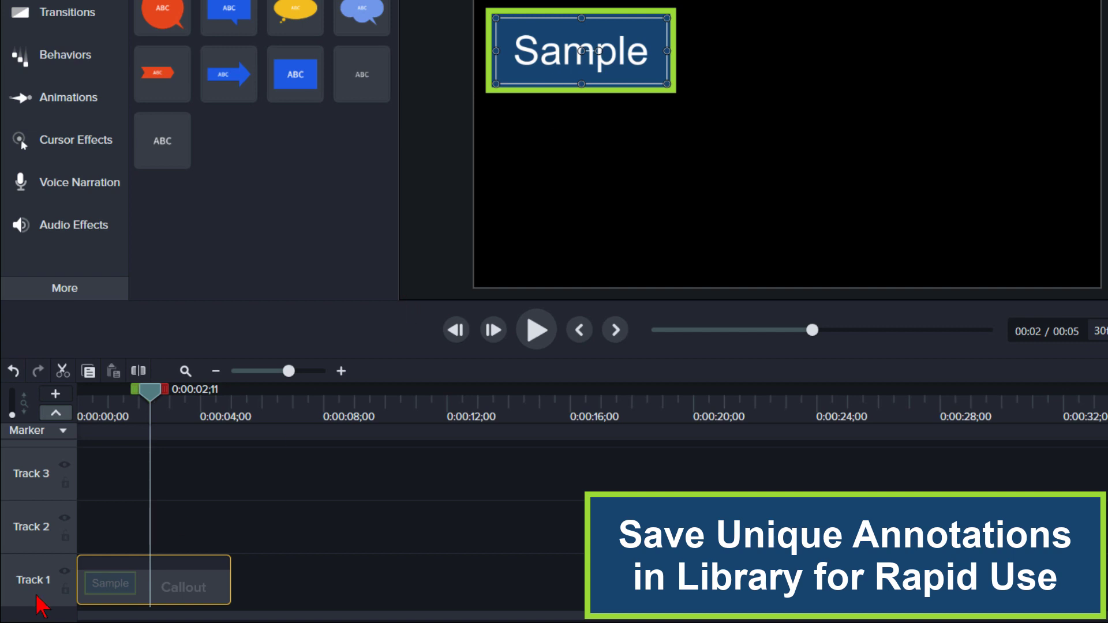
Step: Add the callout clip to the library as 'Box Dark Blue Green Border'
{"action": "right_click", "coordinate": [176, 586]}
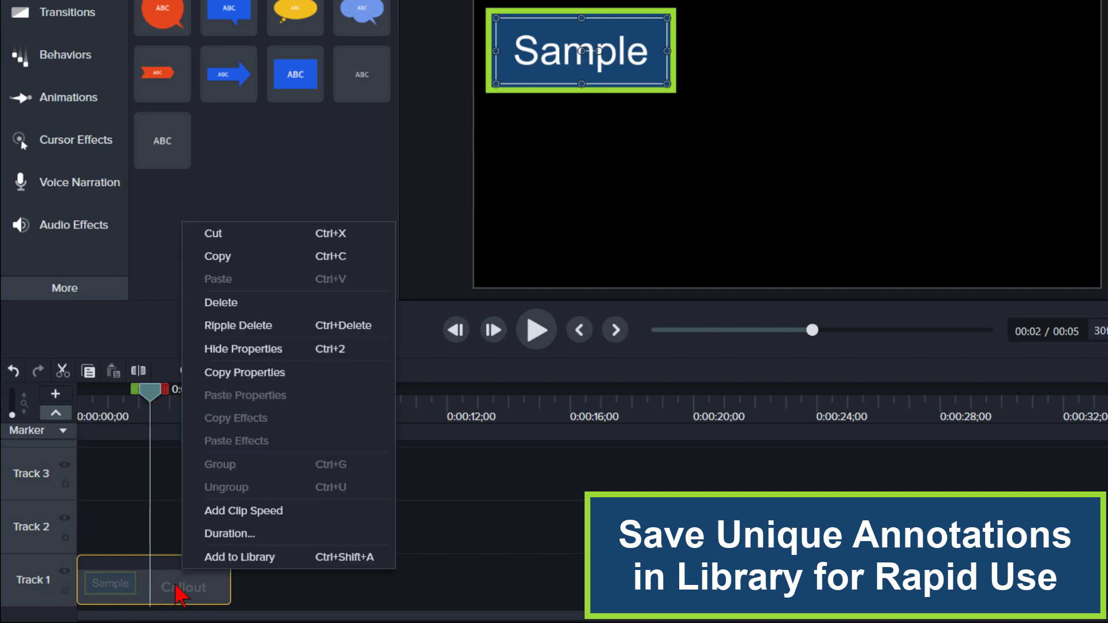
{"action": "left_click", "coordinate": [257, 556]}
{"action": "type", "text": "Box "}
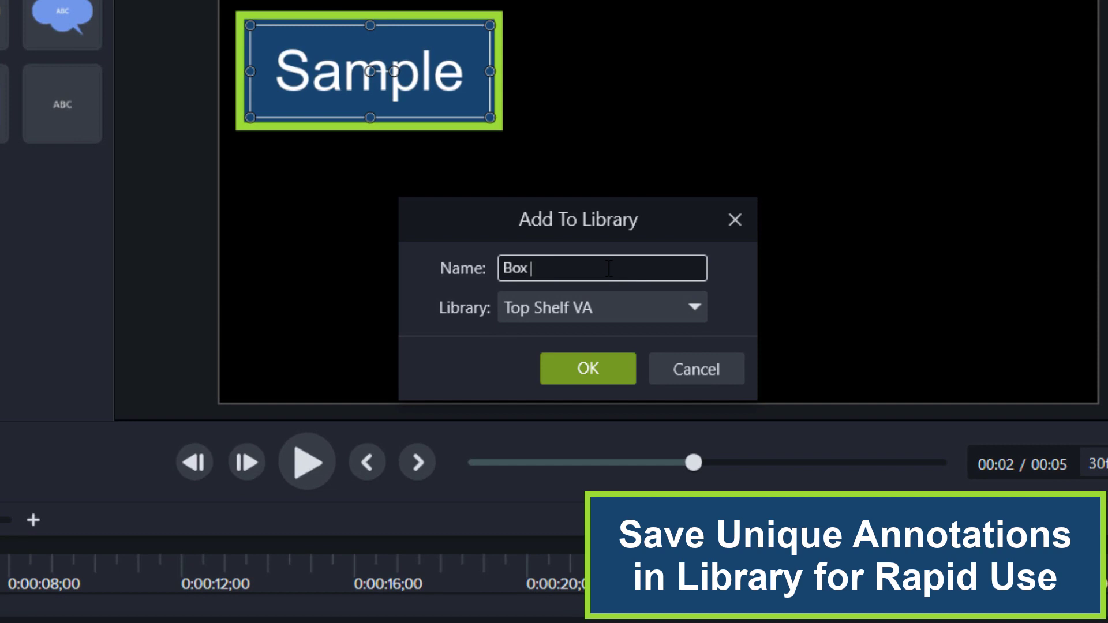
{"action": "type", "text": "Dark Blue Green Border"}
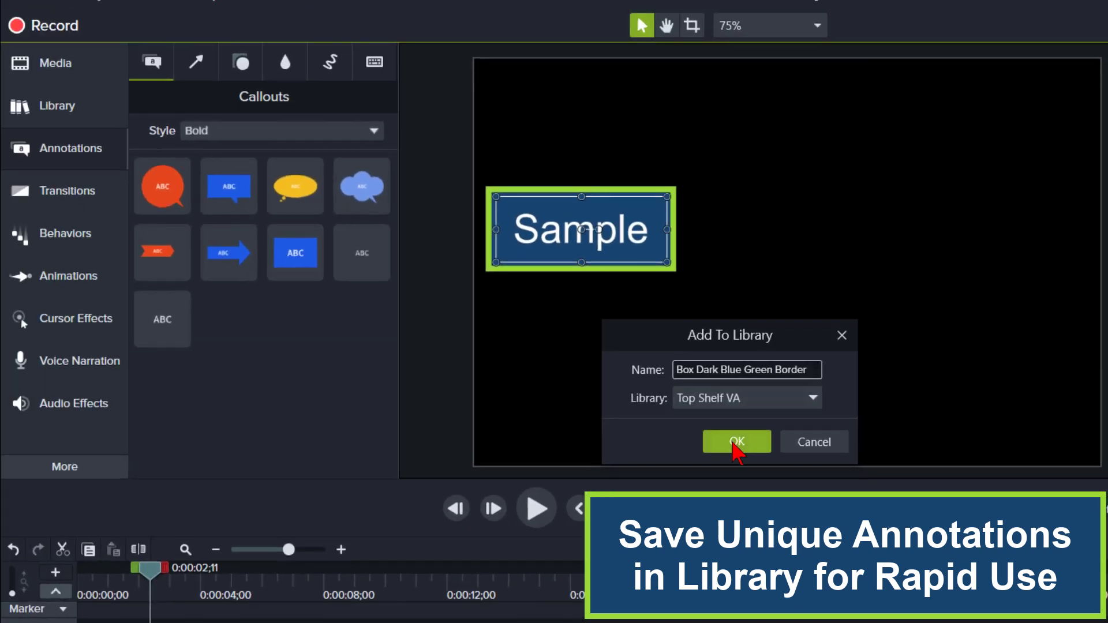
{"action": "left_click", "coordinate": [588, 368]}
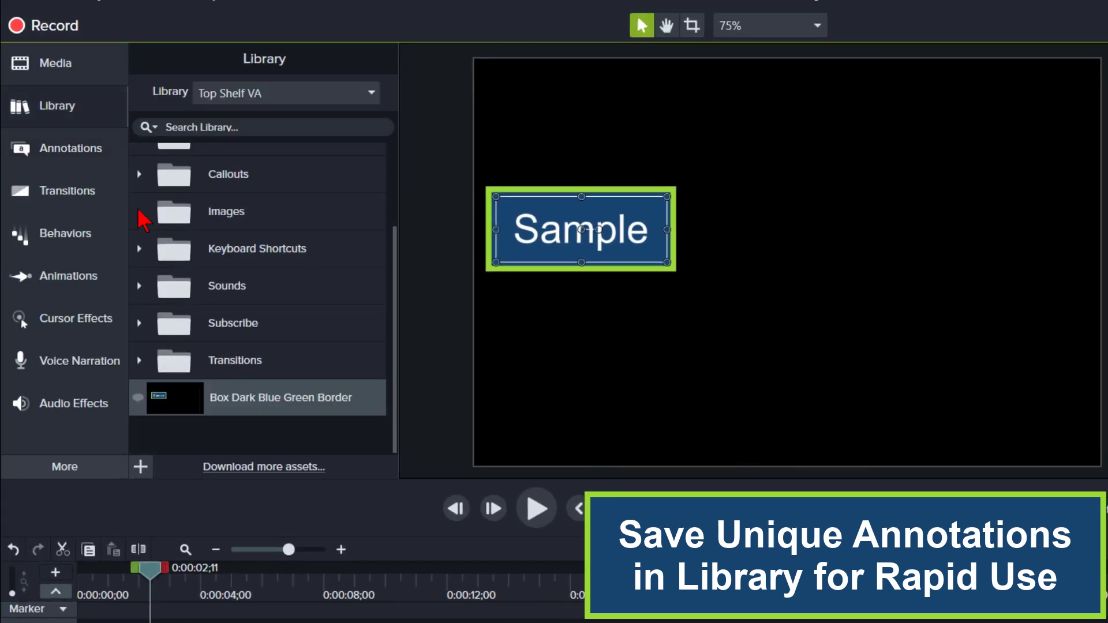
Step: Move the saved 'Box Dark Blue Green Border' item into the Callouts > Box folder
{"action": "left_click", "coordinate": [139, 174]}
{"action": "scroll", "coordinate": [248, 347], "scroll_direction": "down", "scroll_amount": 3}
{"action": "left_click_drag", "start_coordinate": [249, 406], "coordinate": [259, 311]}
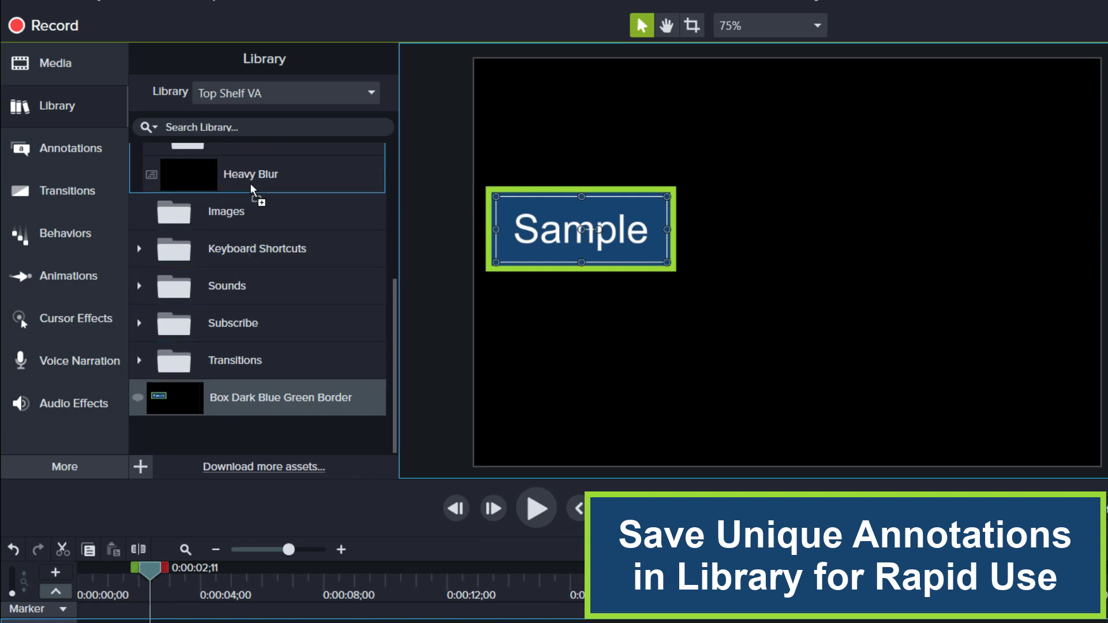
{"action": "left_click_drag", "start_coordinate": [252, 191], "coordinate": [253, 253]}
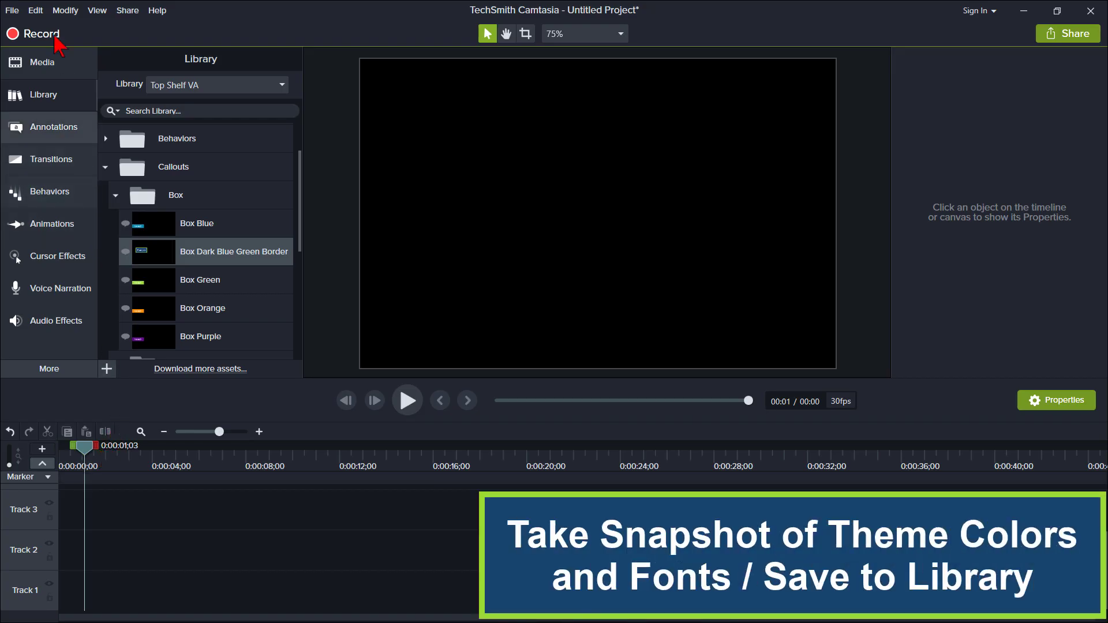
Step: Open the Theme Manager and snapshot the TSVA Palette colour settings with Snagit
{"action": "left_click", "coordinate": [12, 11]}
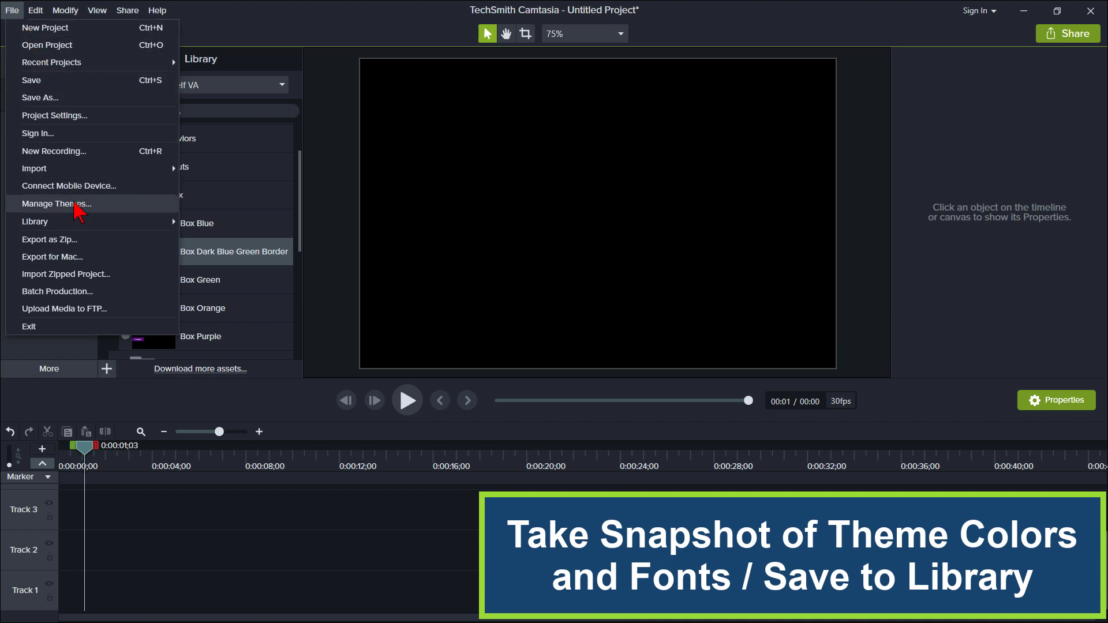
{"action": "left_click", "coordinate": [75, 205]}
{"action": "key", "text": "Print"}
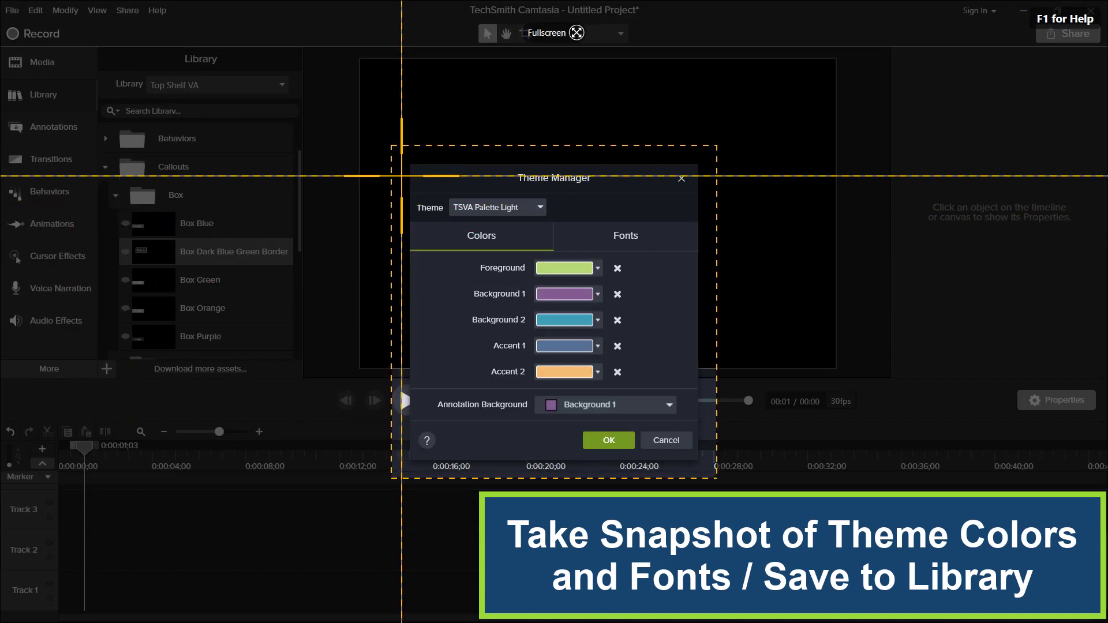
{"action": "left_click_drag", "start_coordinate": [407, 161], "coordinate": [690, 436]}
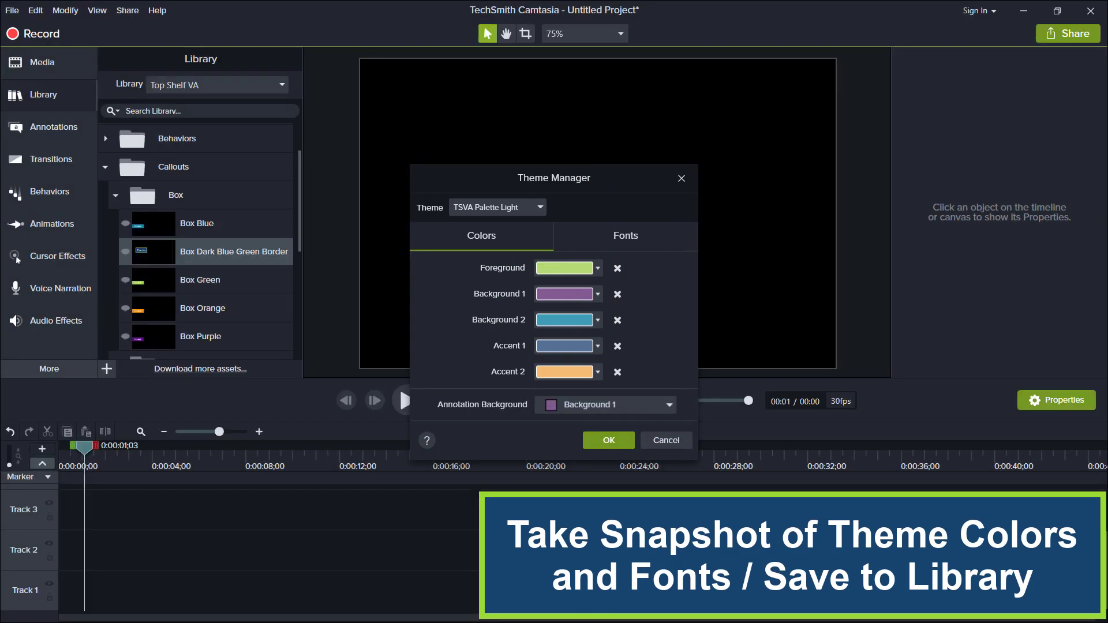
Step: Snapshot the theme's Fonts settings as another capture
{"action": "left_click", "coordinate": [607, 236]}
{"action": "key", "text": "Print"}
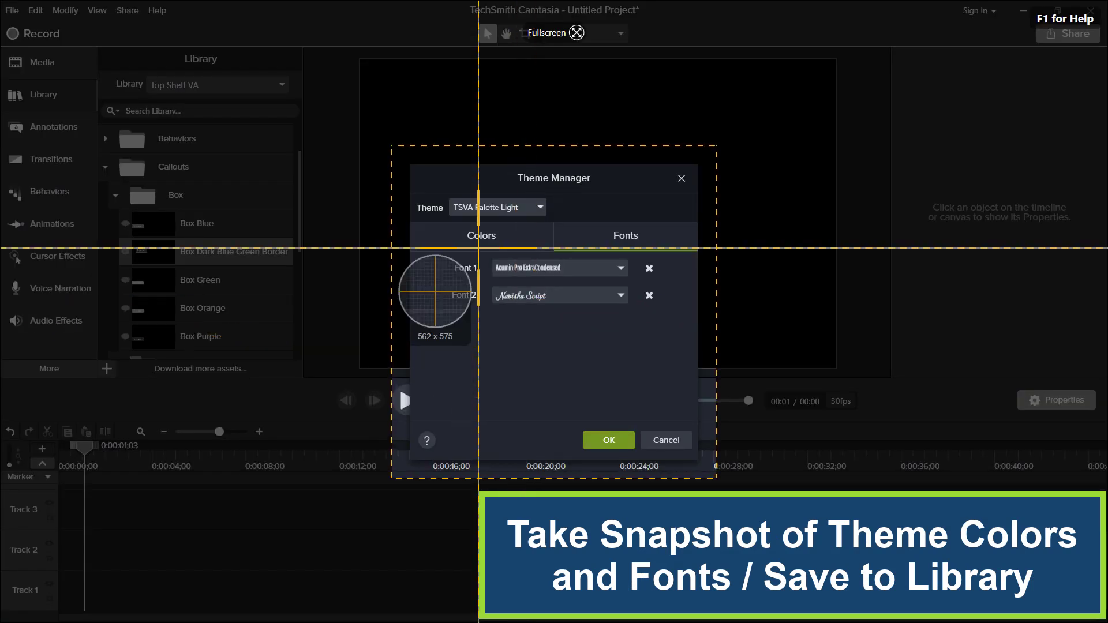
{"action": "left_click_drag", "start_coordinate": [409, 165], "coordinate": [695, 458]}
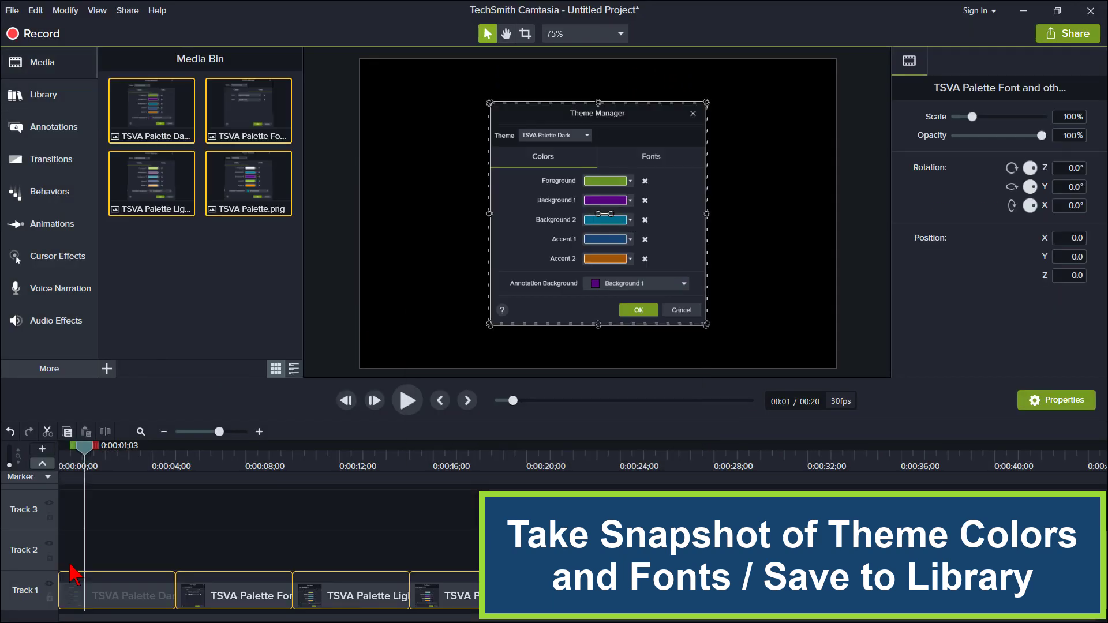
Step: Add the first theme snapshot clip from the timeline to the library
{"action": "right_click", "coordinate": [131, 598]}
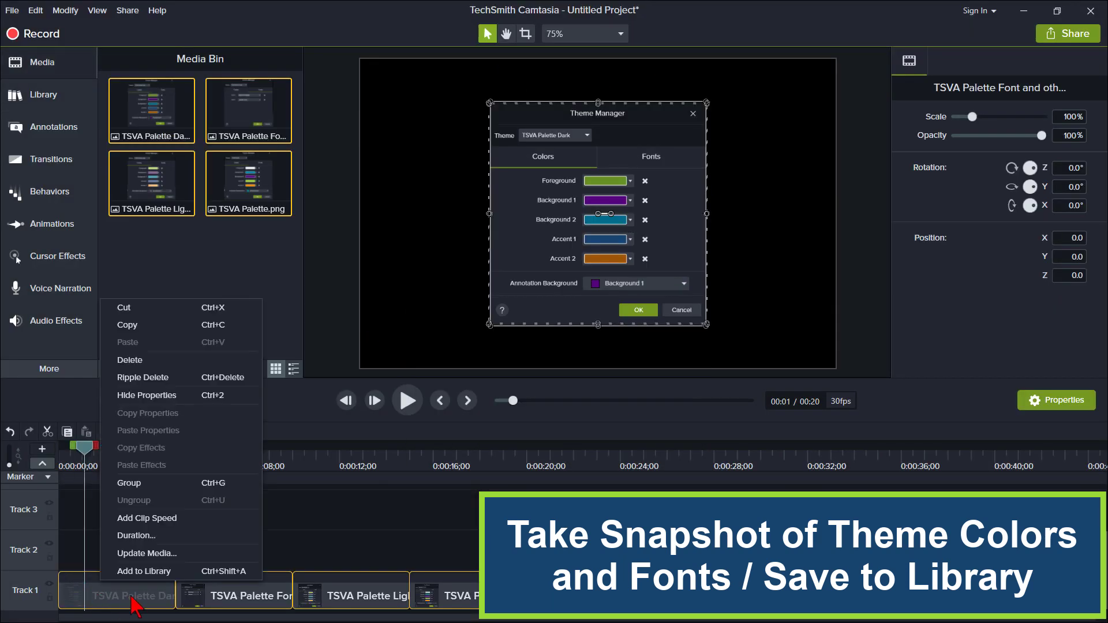
{"action": "left_click", "coordinate": [144, 571]}
{"action": "left_click", "coordinate": [559, 348]}
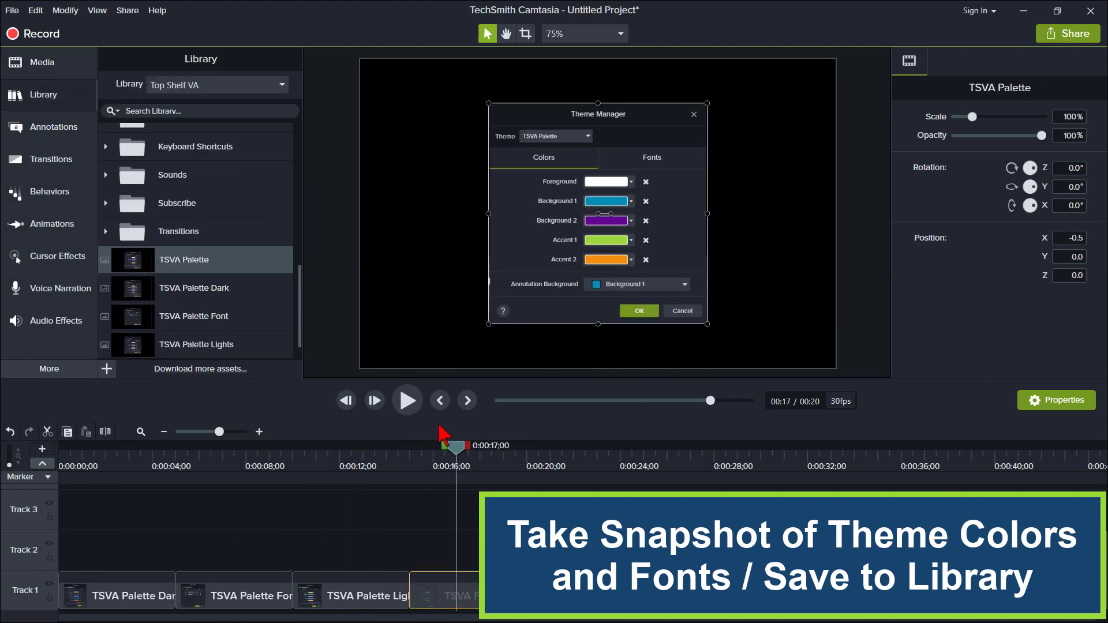
Step: Create a Palettes folder under Images, move the snapshots into it, and place one on the canvas
{"action": "scroll", "coordinate": [237, 311], "scroll_direction": "up", "scroll_amount": 4}
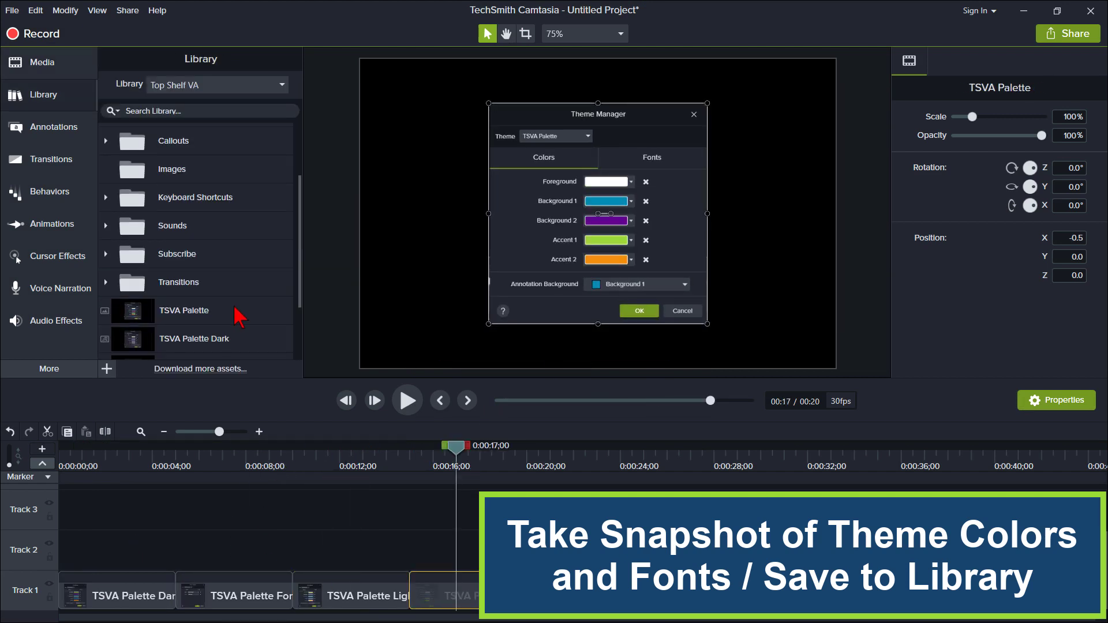
{"action": "right_click", "coordinate": [257, 218]}
{"action": "left_click", "coordinate": [291, 243]}
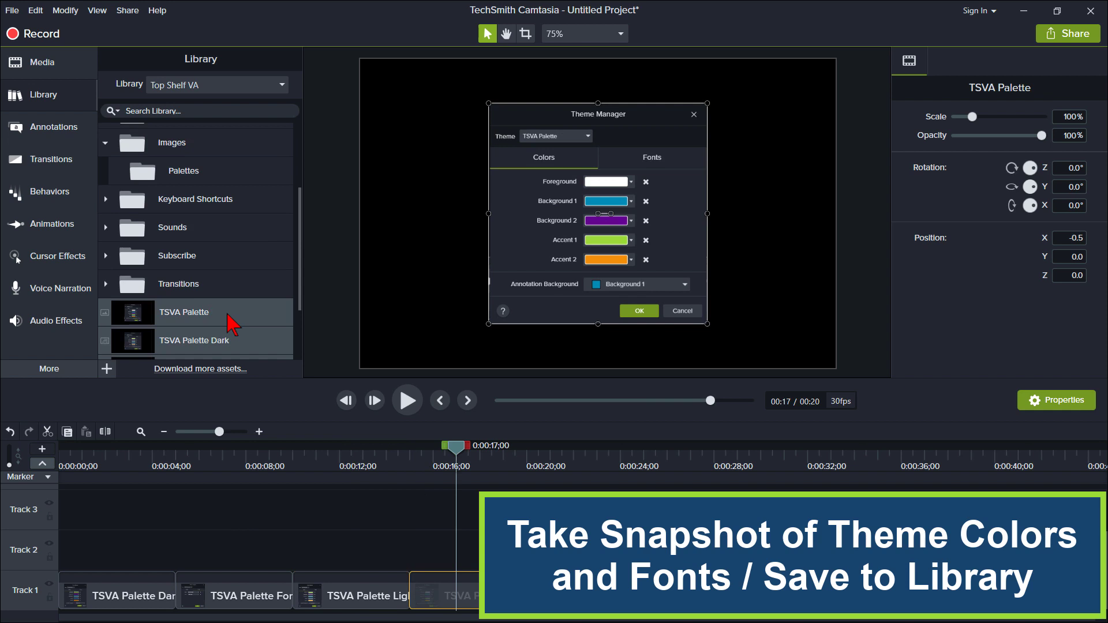
{"action": "left_click_drag", "start_coordinate": [228, 311], "coordinate": [229, 296]}
{"action": "left_click_drag", "start_coordinate": [232, 179], "coordinate": [233, 180]}
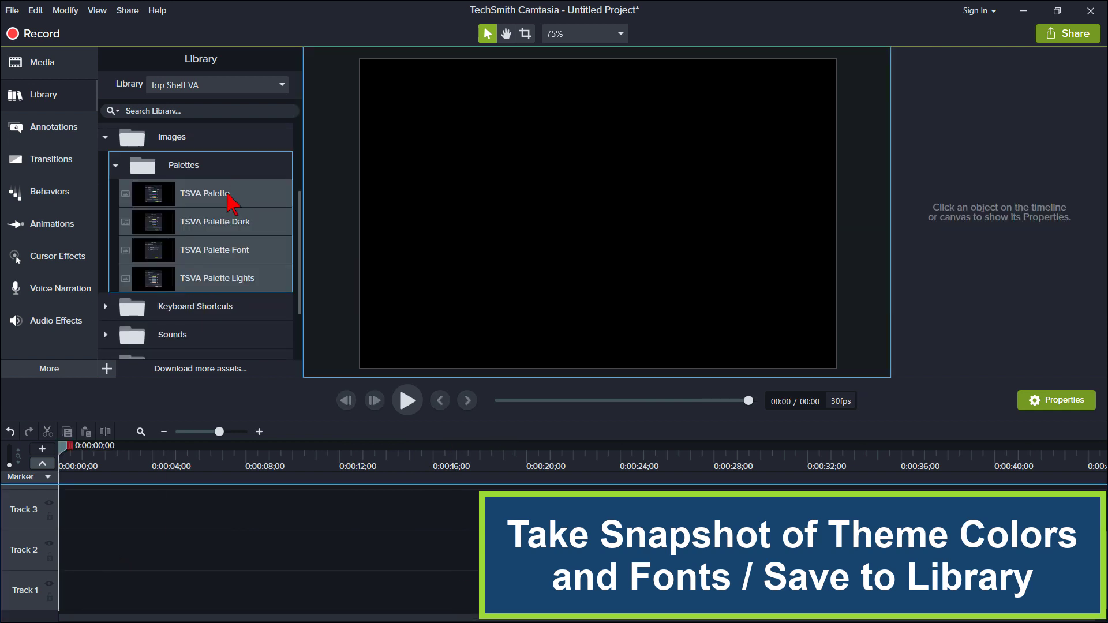
{"action": "left_click_drag", "start_coordinate": [210, 218], "coordinate": [513, 172]}
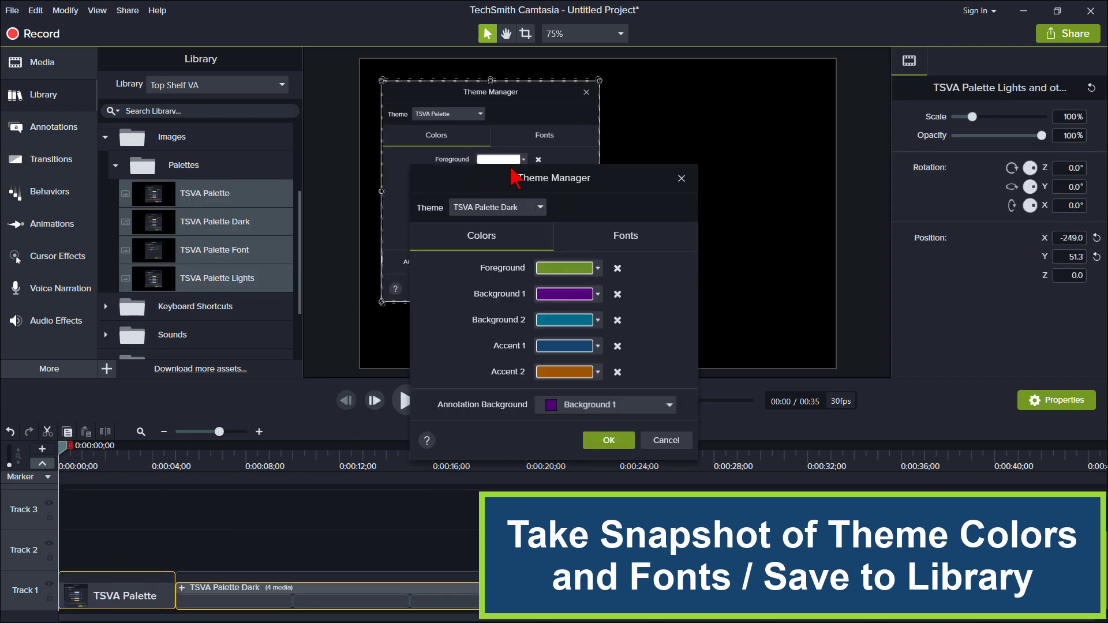
{"action": "left_click_drag", "start_coordinate": [629, 187], "coordinate": [817, 96]}
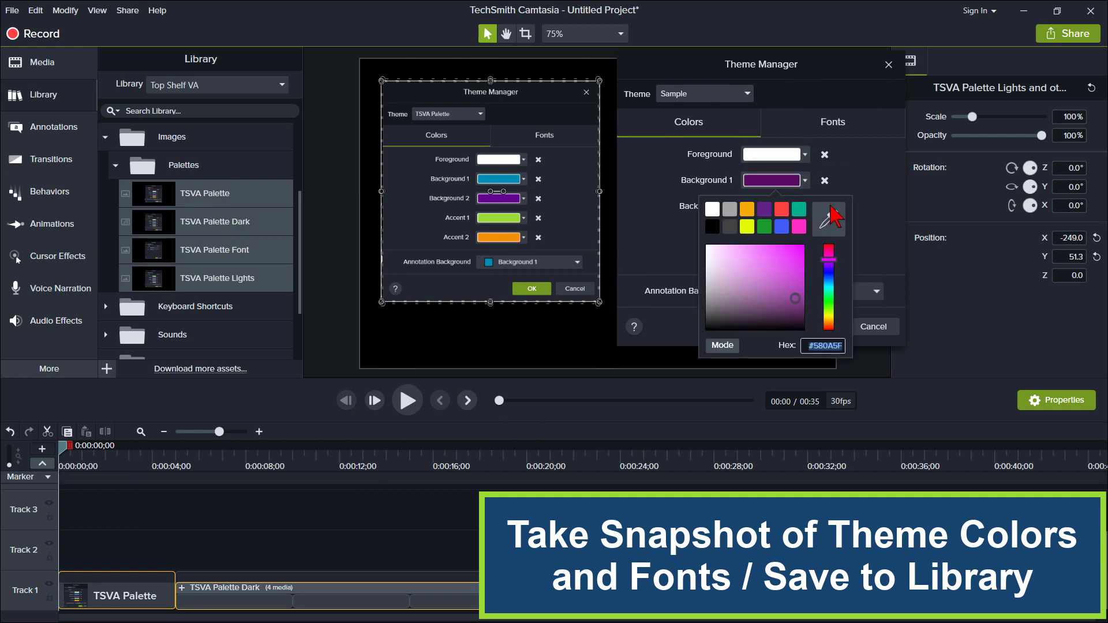